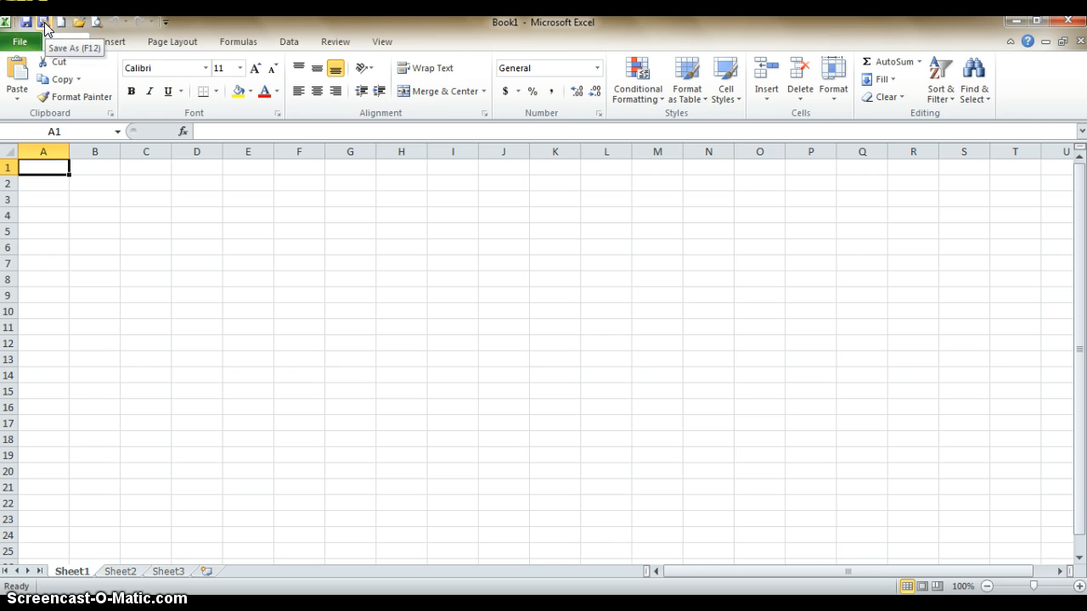
Save the new workbook to the Desktop under the file name Planet Weights
left_click(25, 41)
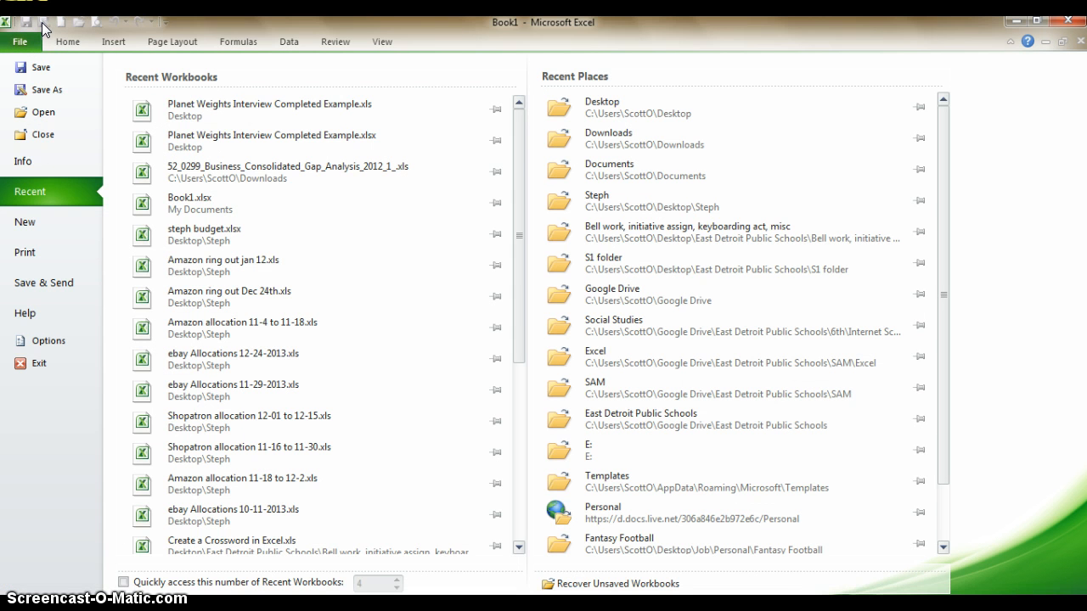
left_click(43, 89)
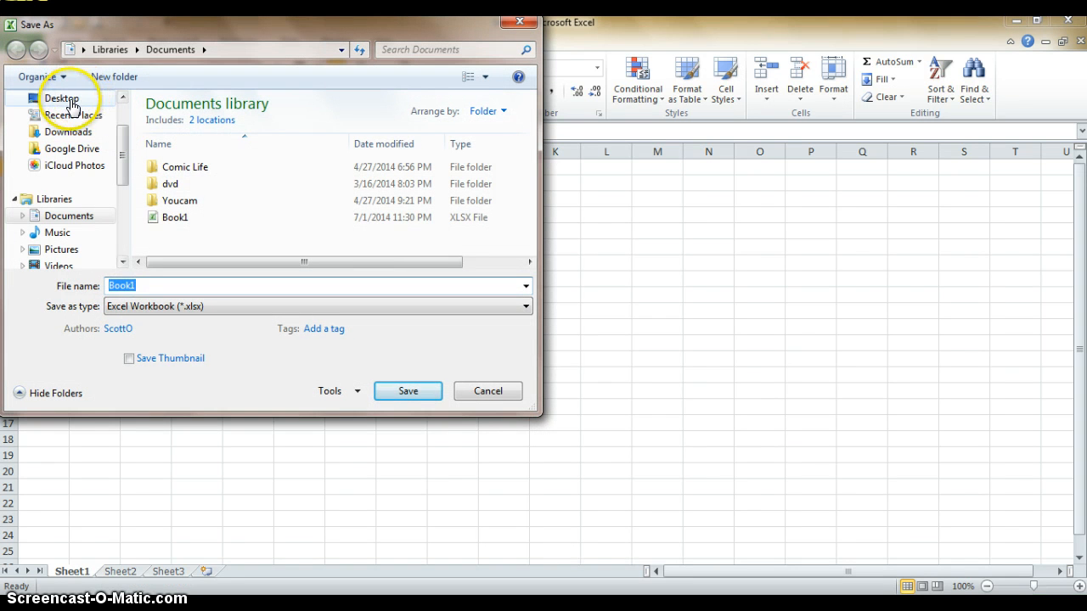
left_click(66, 98)
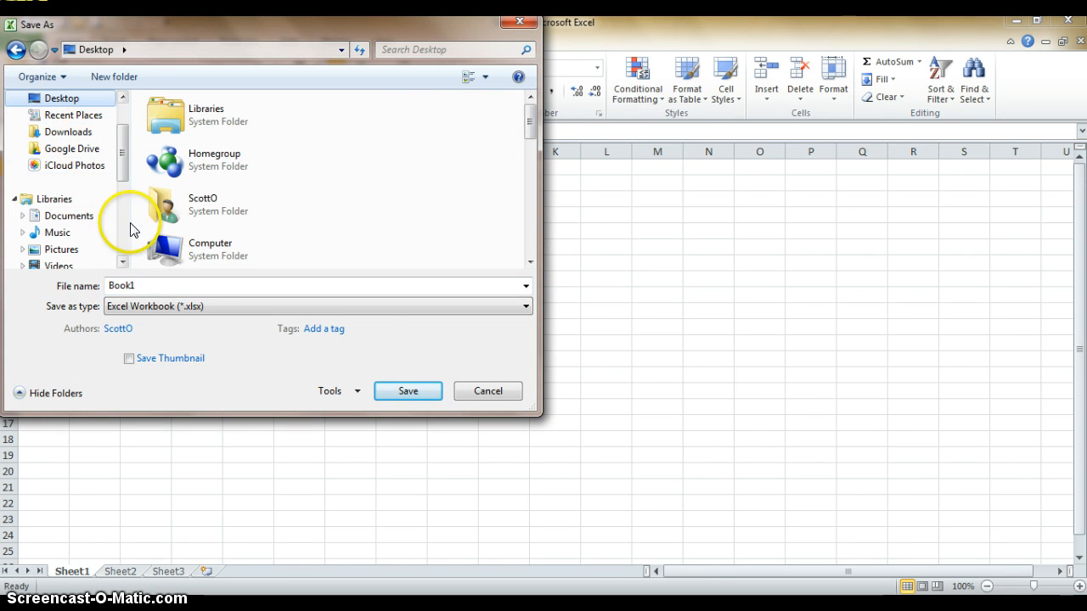
double_click(140, 286)
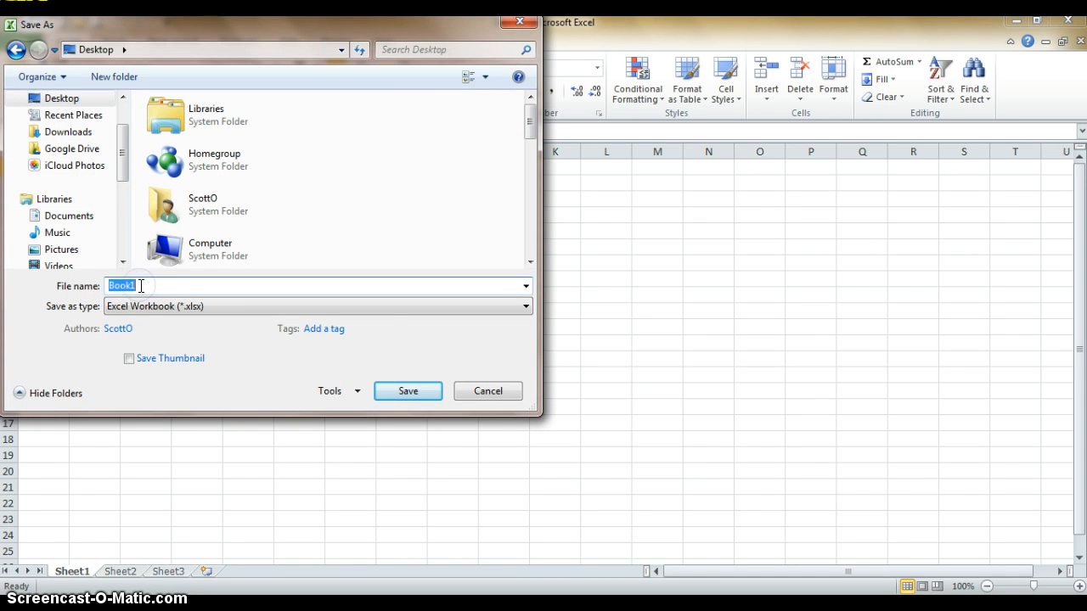
type("Planet Weights")
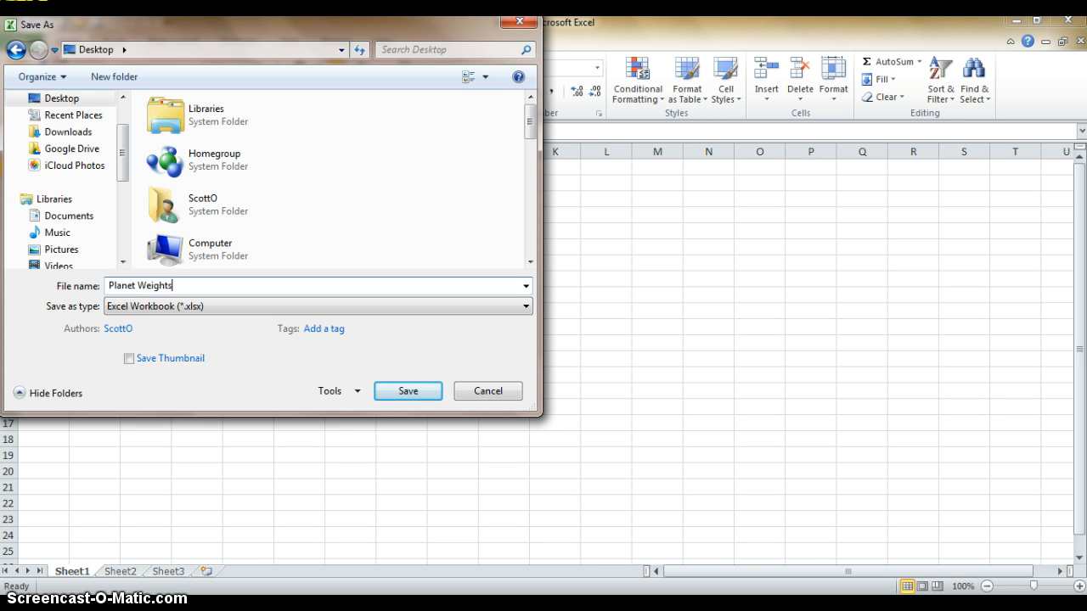
key("Return")
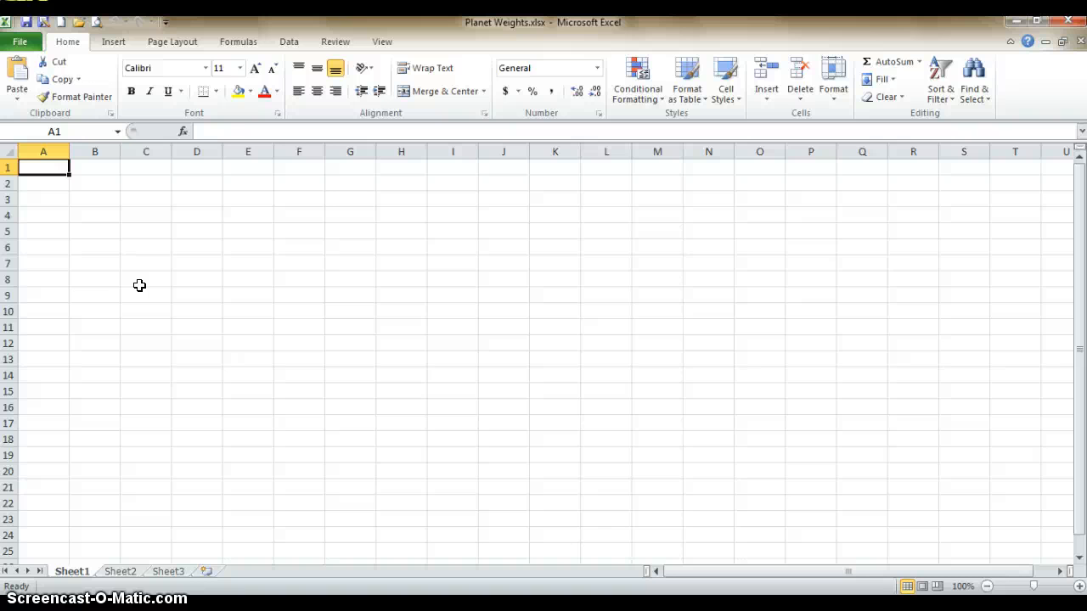
Insert a page header with the author's full name at left, "1st Hour" in the center and "8/14/2014" at right
left_click(113, 44)
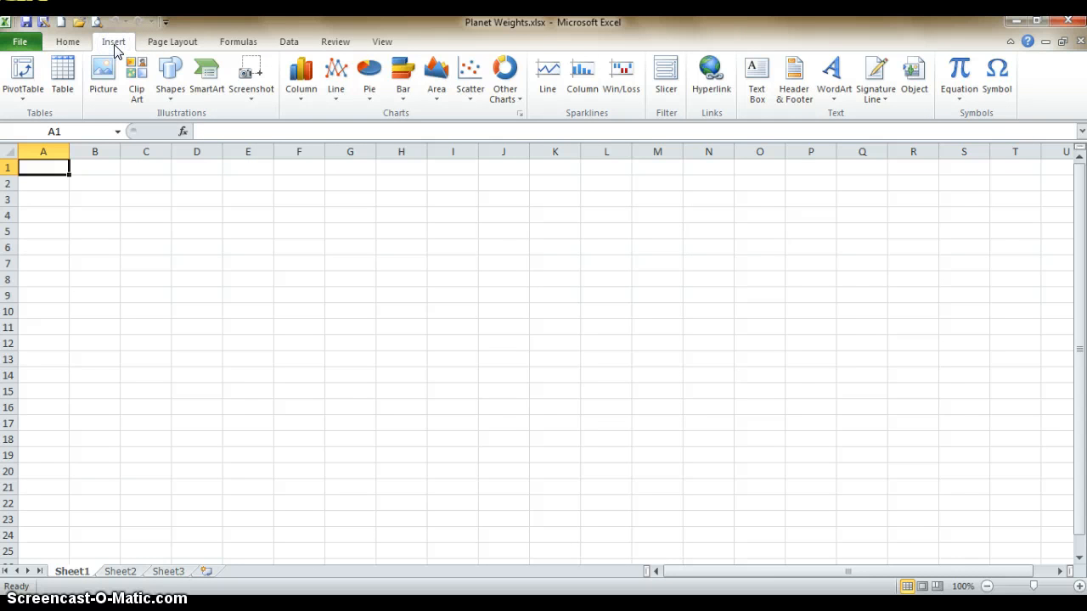
left_click(797, 78)
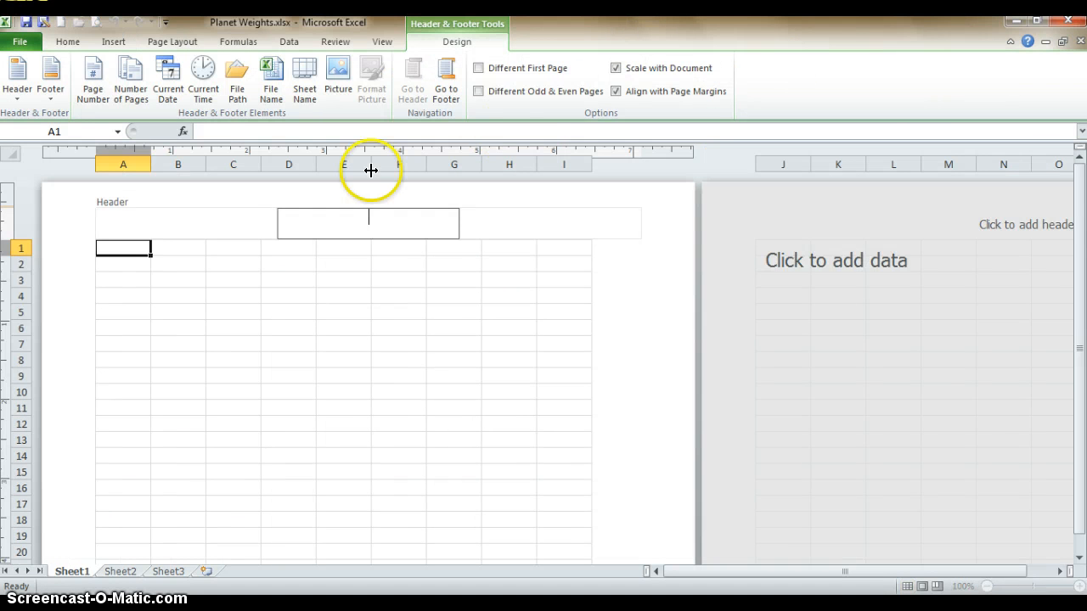
left_click(184, 218)
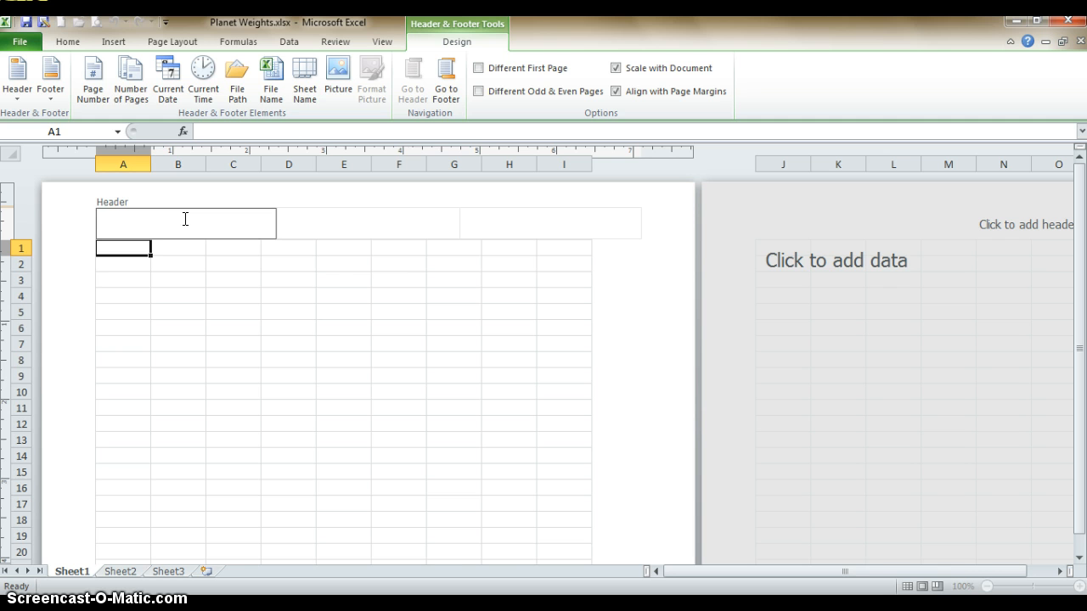
type("Scott Obsniuk")
key("Tab")
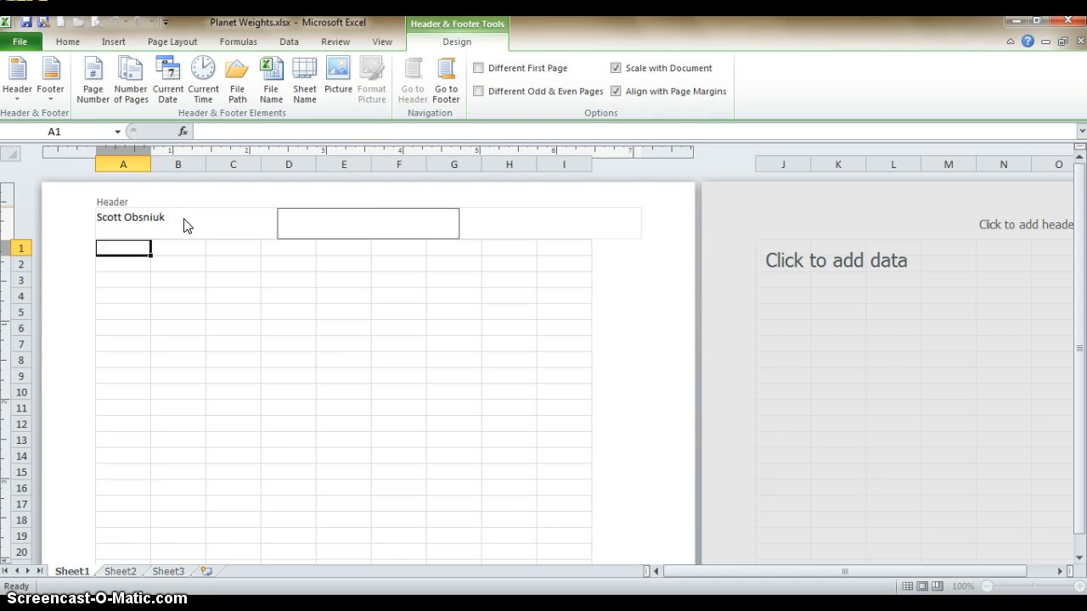
type("1st Hour")
key("Tab")
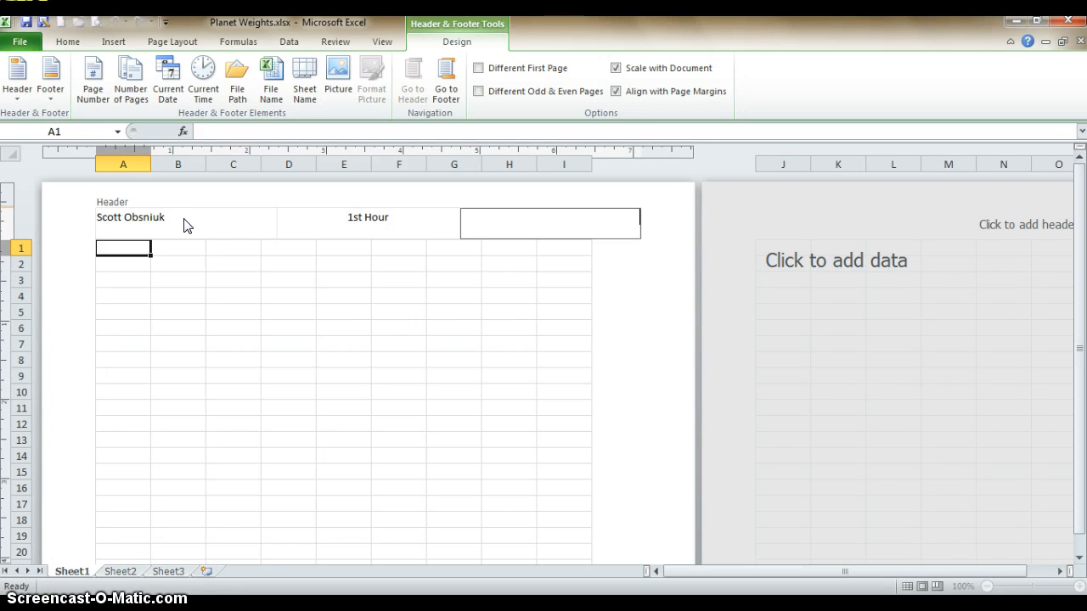
type("8/14/2014")
Add "Planet Weights" to the center section of the page footer and return to the page's beginning
left_click(443, 83)
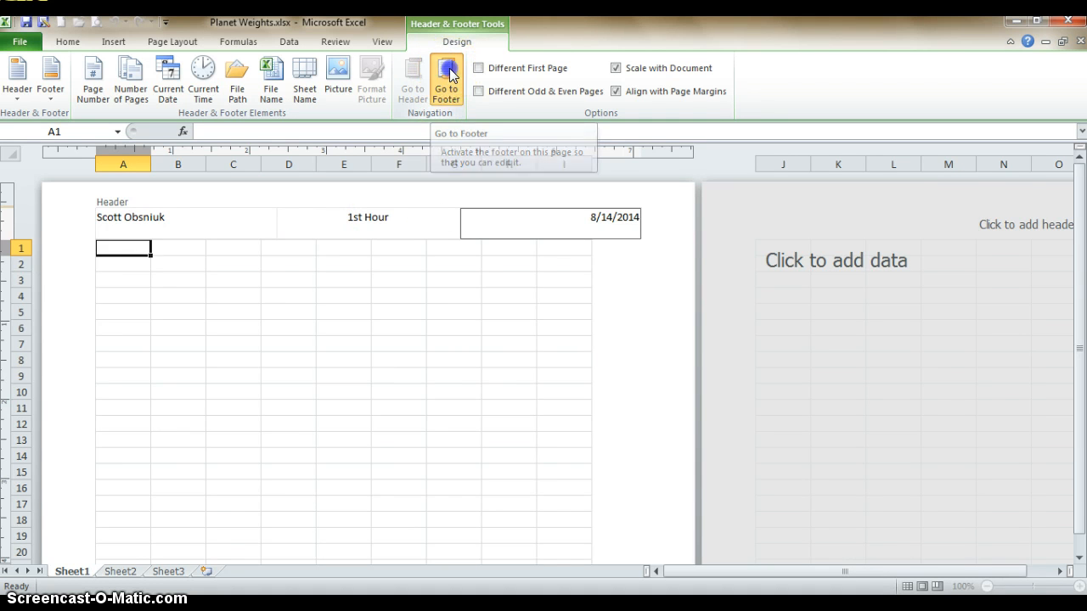
left_click(312, 212)
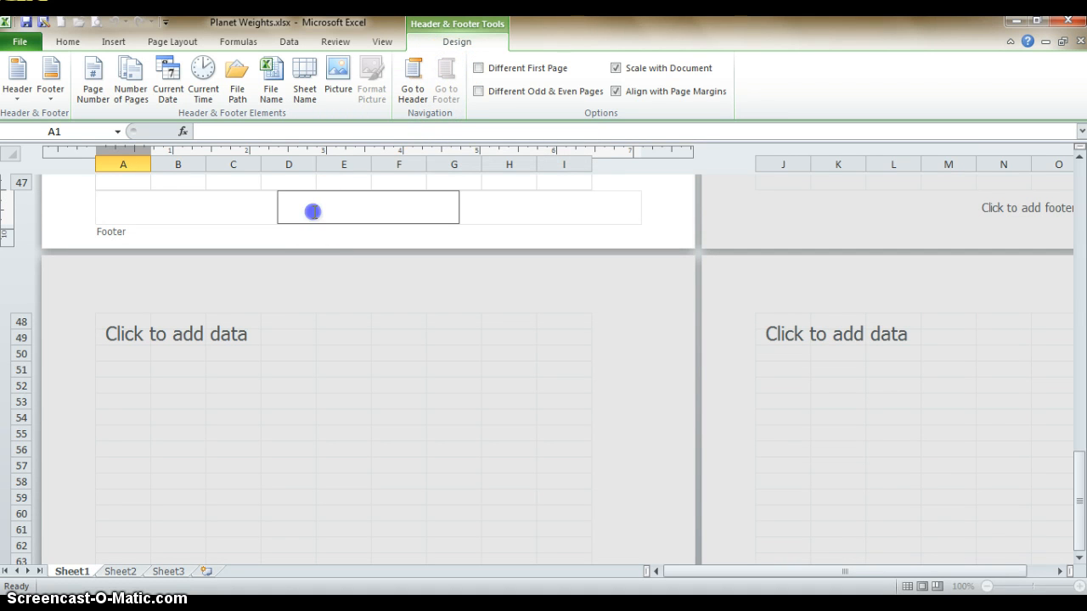
type("Planet Weights")
left_click(625, 165)
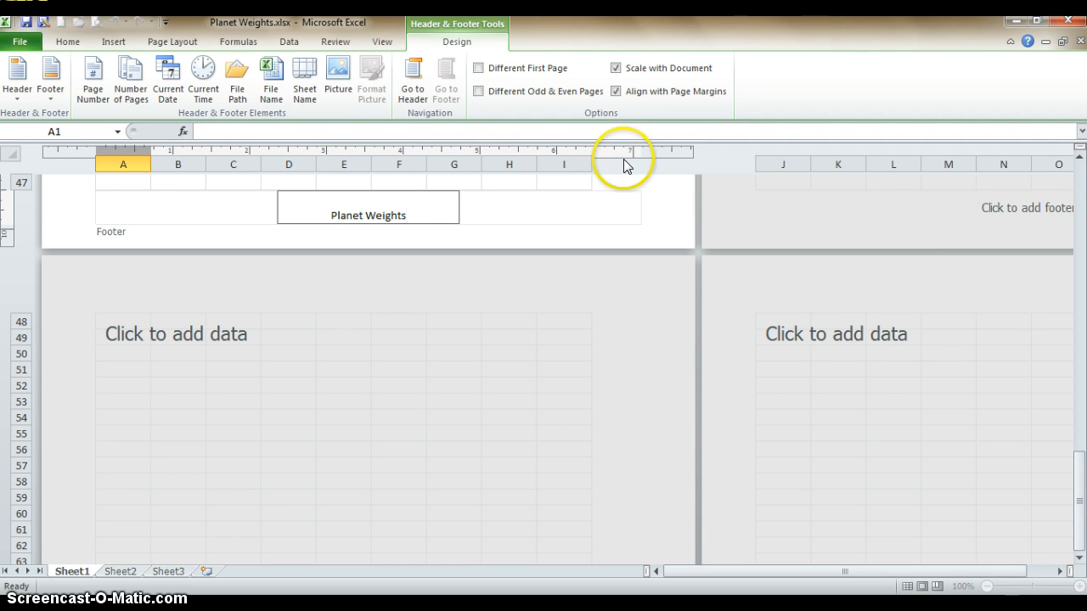
left_click(1080, 155)
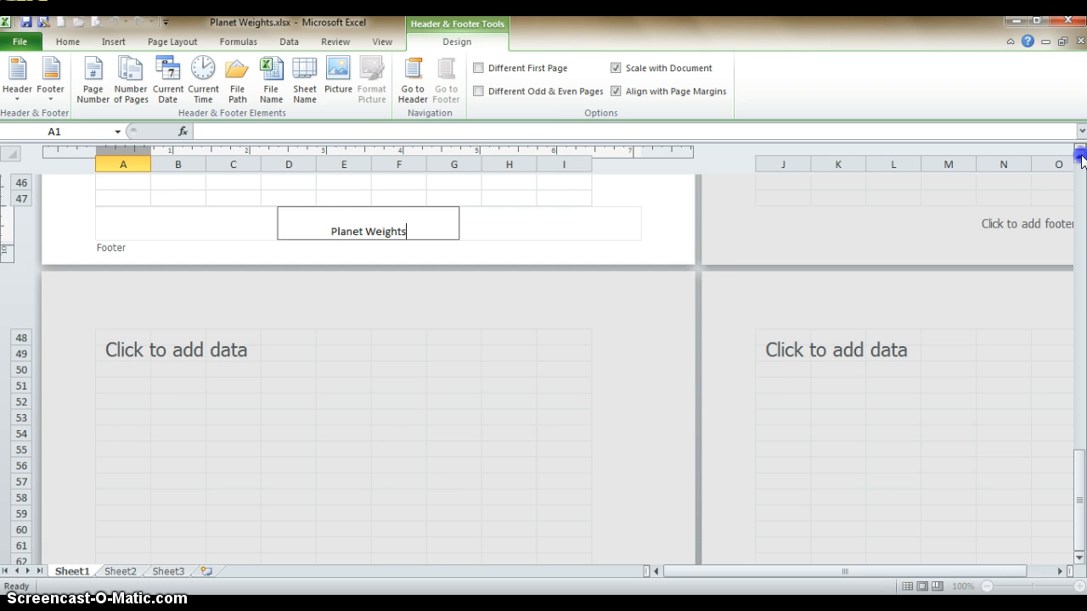
left_click_drag(1080, 155, 1080, 155)
Format cell A1 as 14-point bold and enter the author's first name in possessive form followed by "Weight on Other Planets" as the title
left_click(133, 248)
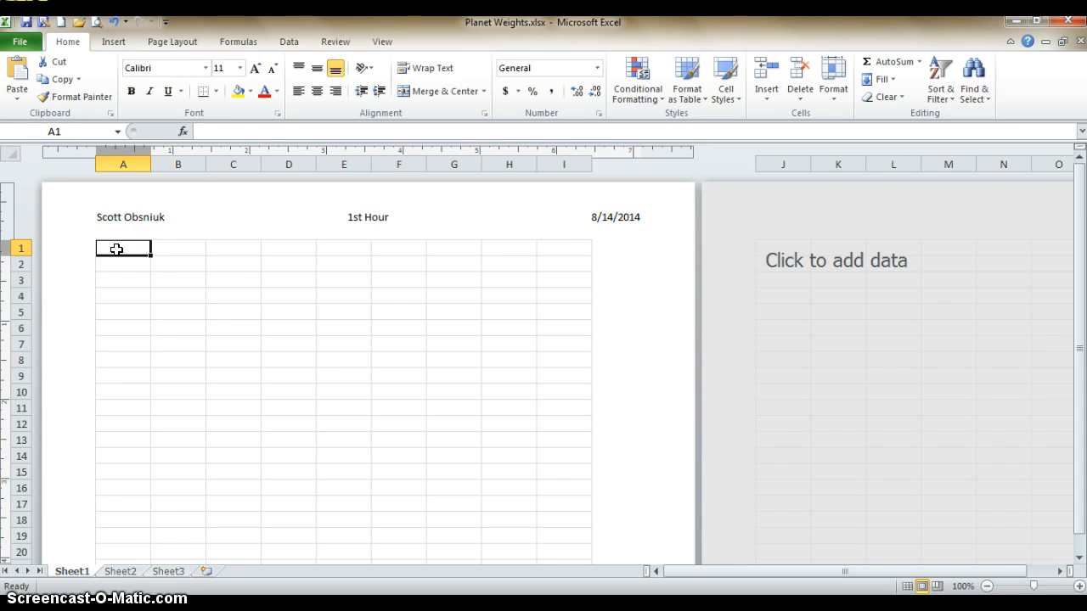
left_click(240, 68)
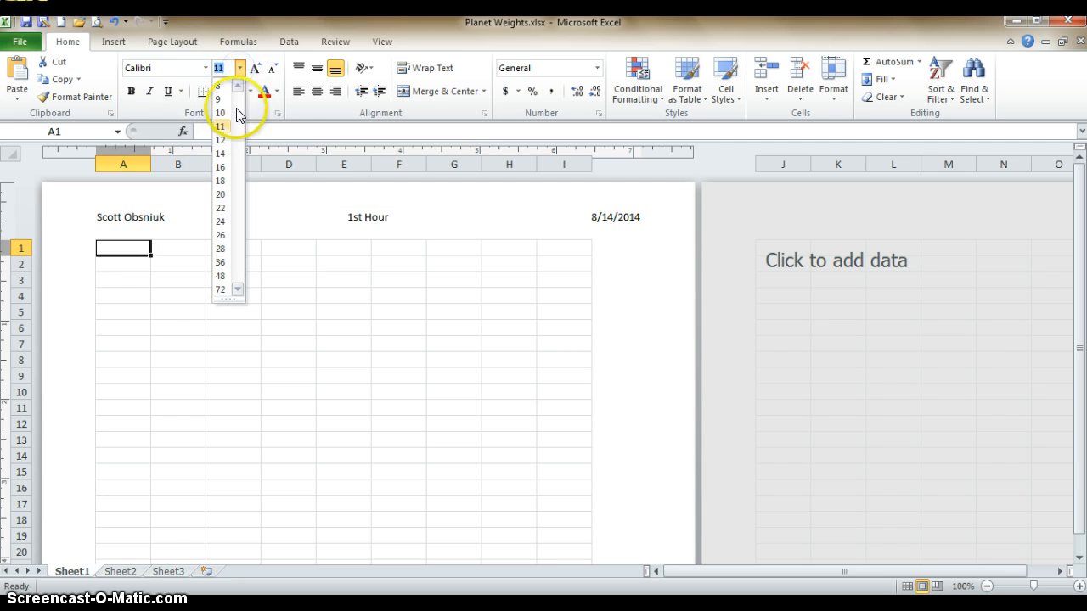
left_click(221, 154)
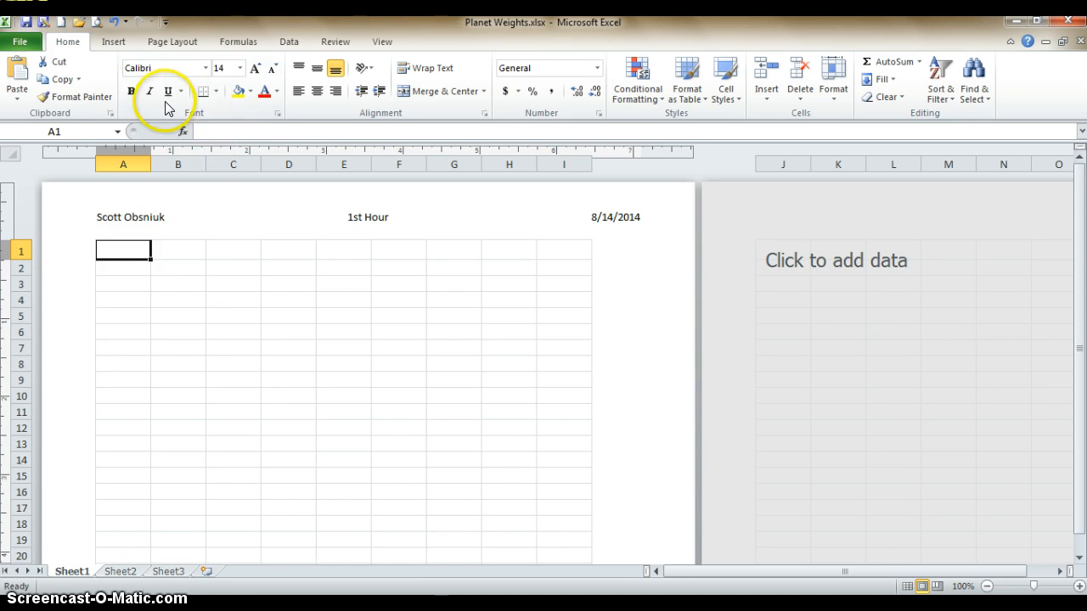
left_click(131, 93)
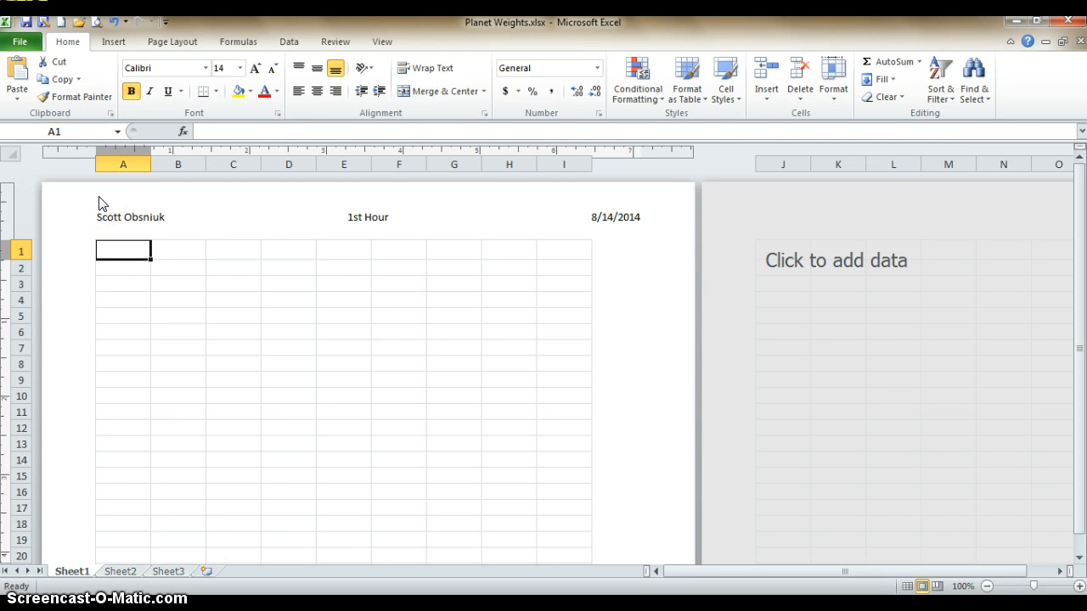
type("Scott's")
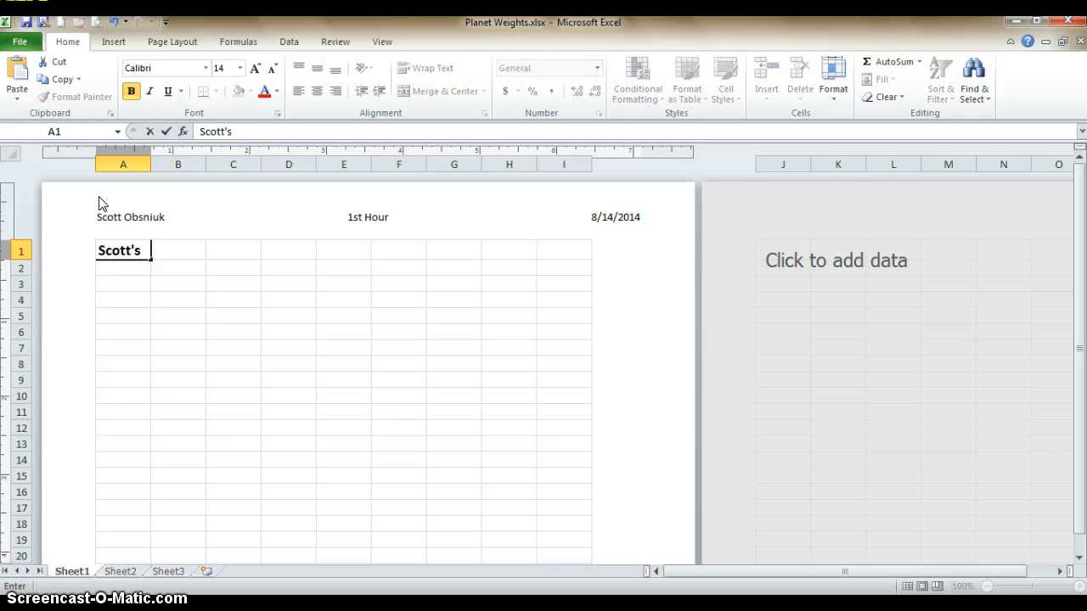
type(" Weight on ")
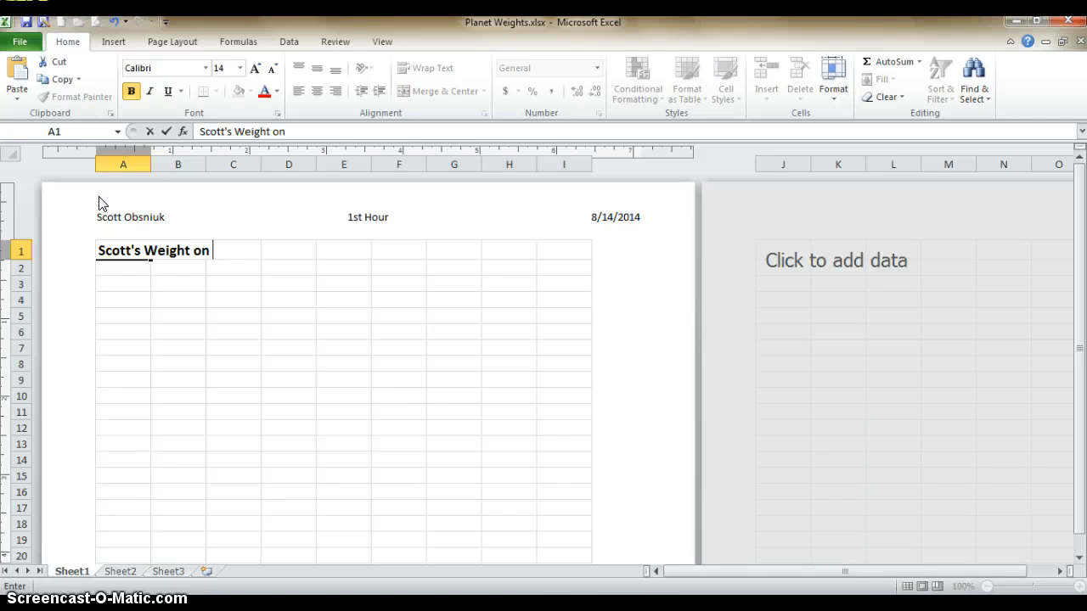
type("Other Planets")
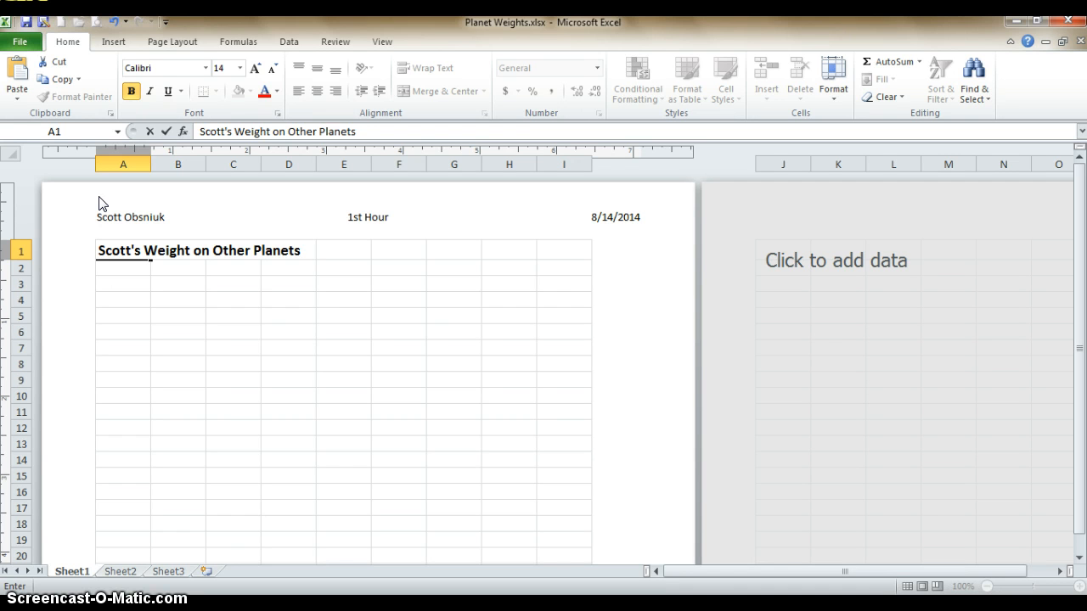
key("Return")
key("Return")
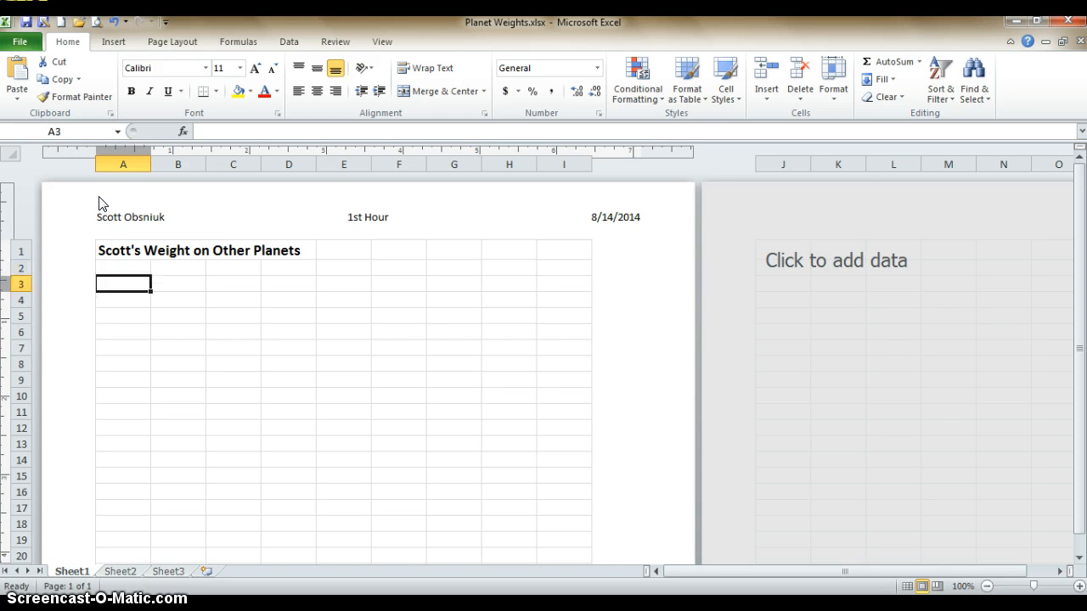
Format cell A3 as 10-point, underlined and centered, and enter the column heading "Planets/Moon"
left_click(239, 68)
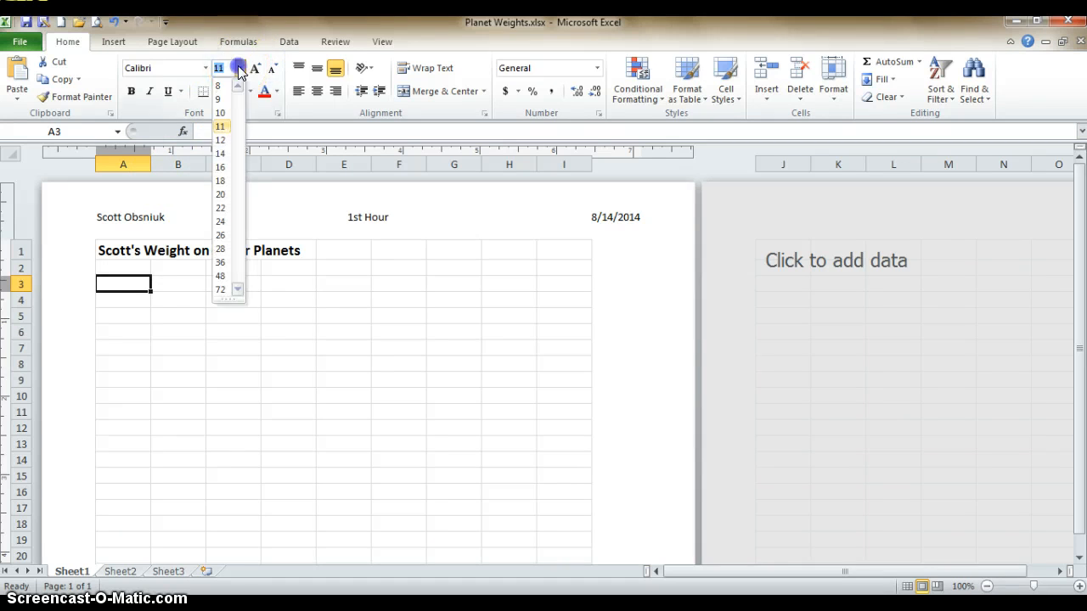
left_click(220, 113)
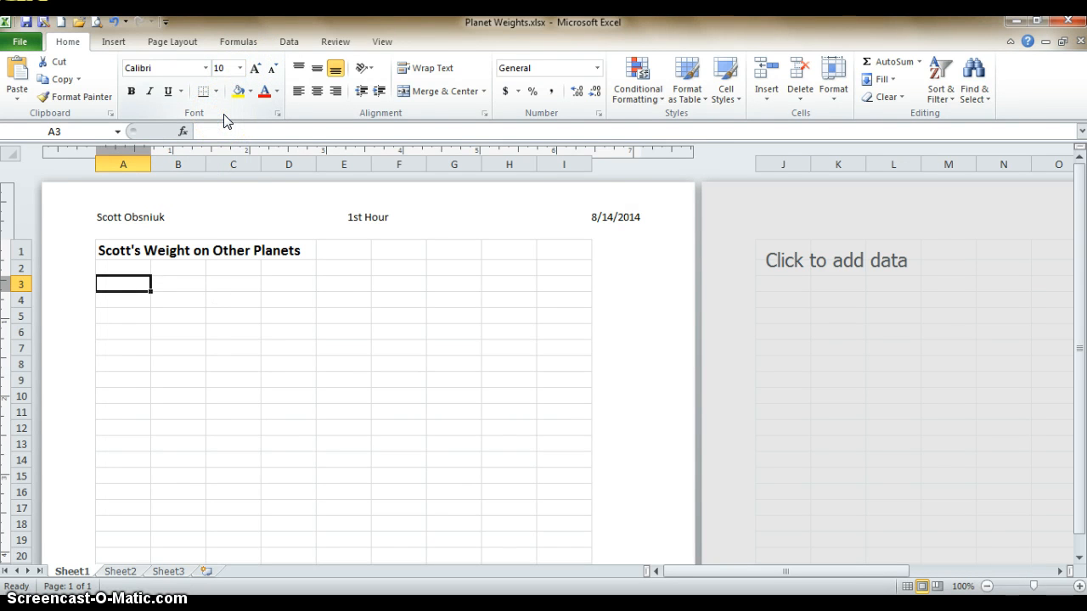
left_click(168, 92)
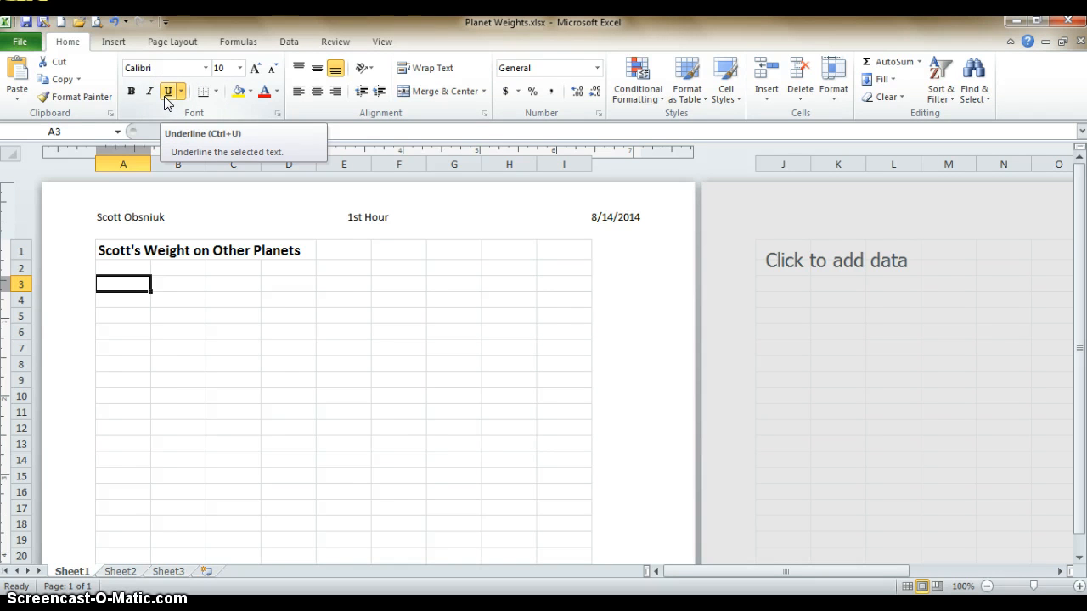
left_click(315, 95)
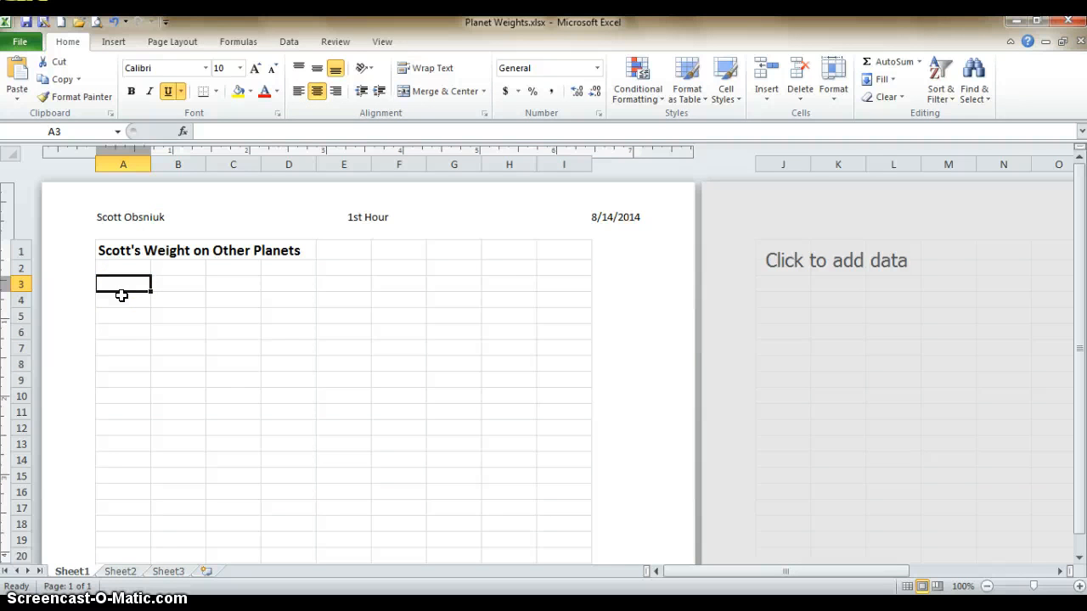
type("P")
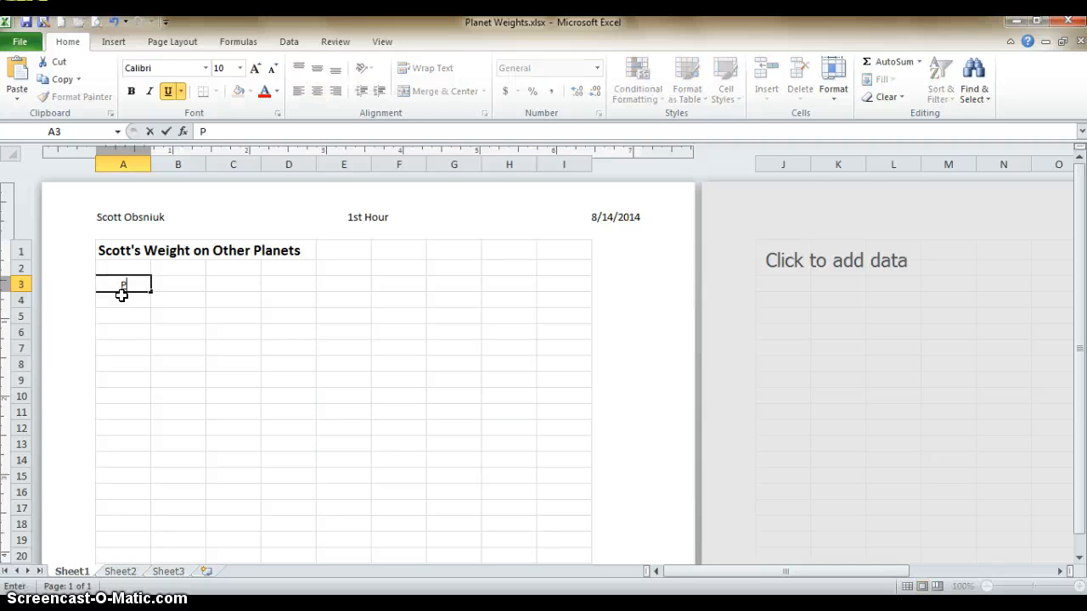
type("lanets/Moon")
key("Tab")
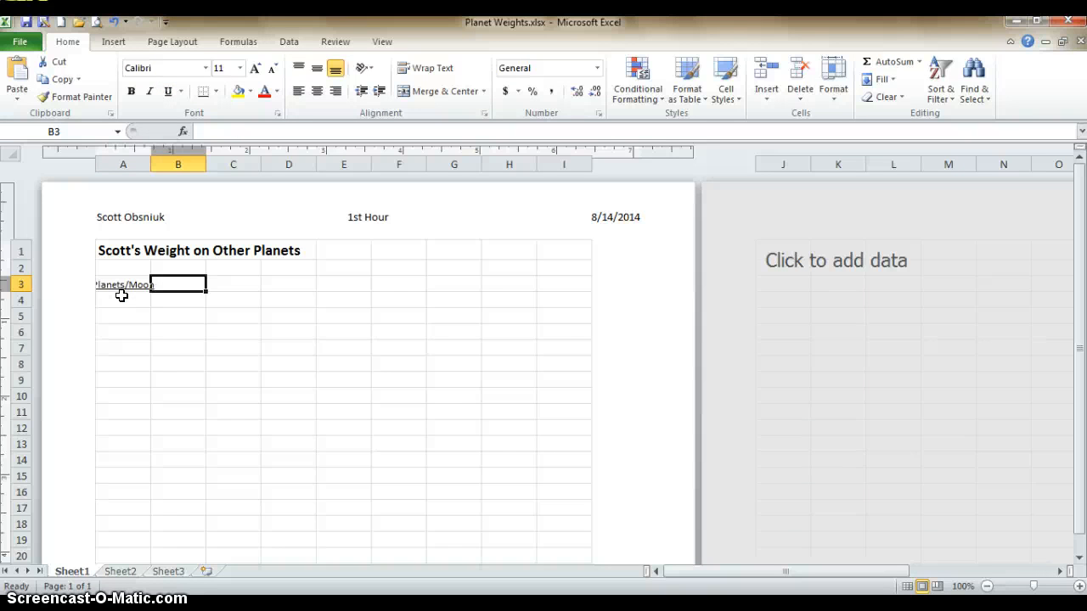
Format cell B3 as 10-point, underlined and centered, and enter the column heading "Weight"
left_click(241, 67)
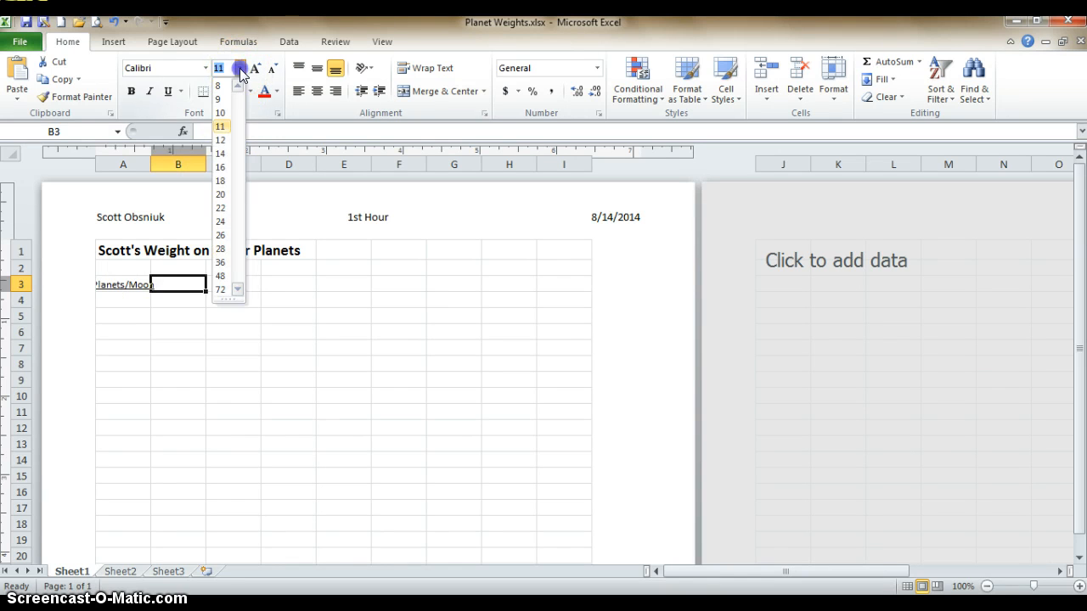
left_click(222, 113)
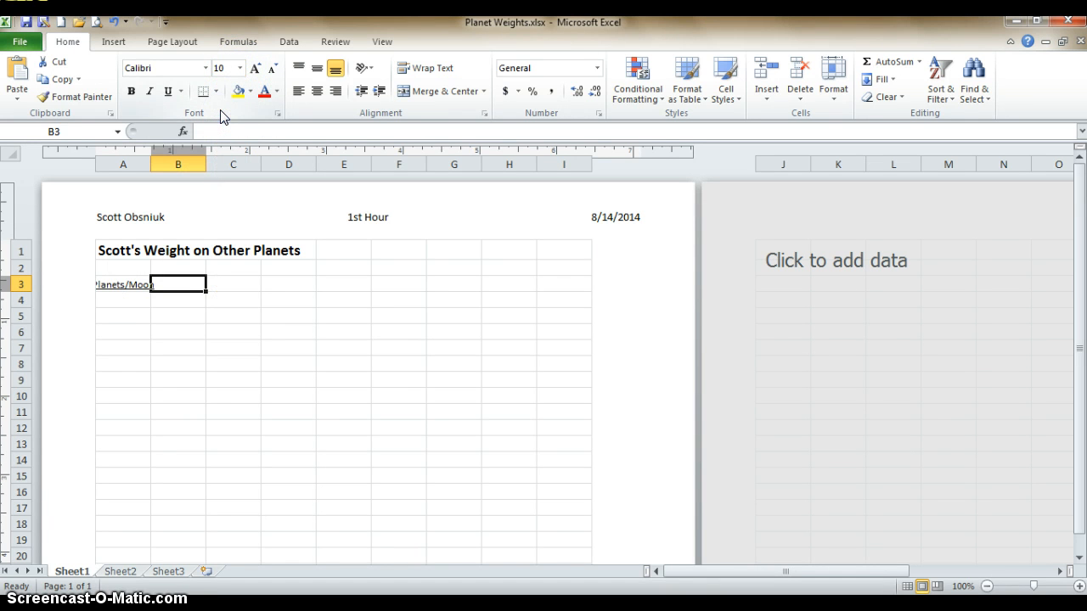
left_click(168, 90)
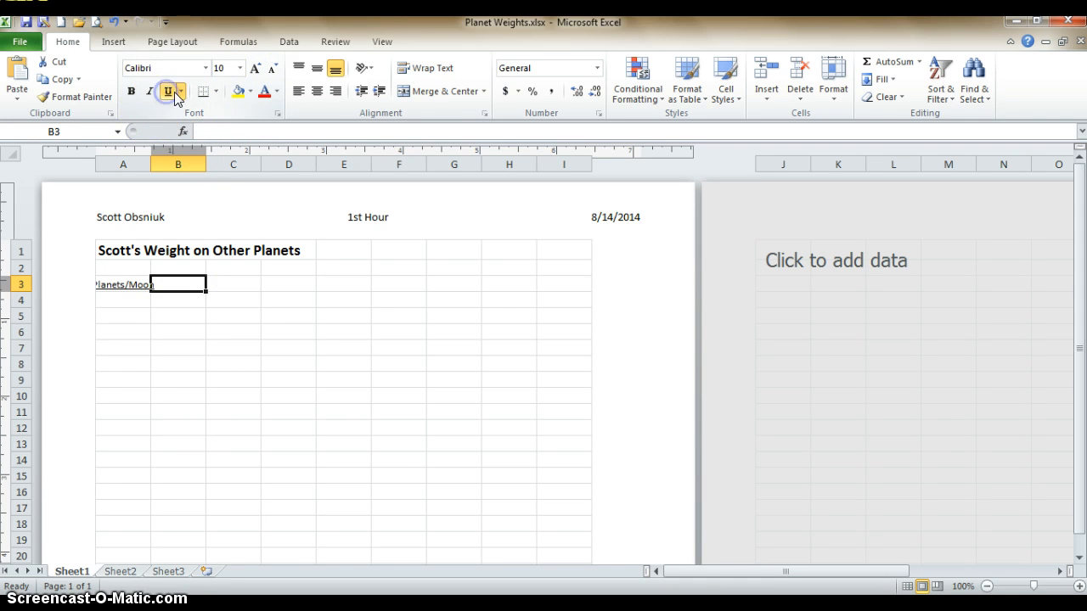
left_click(317, 92)
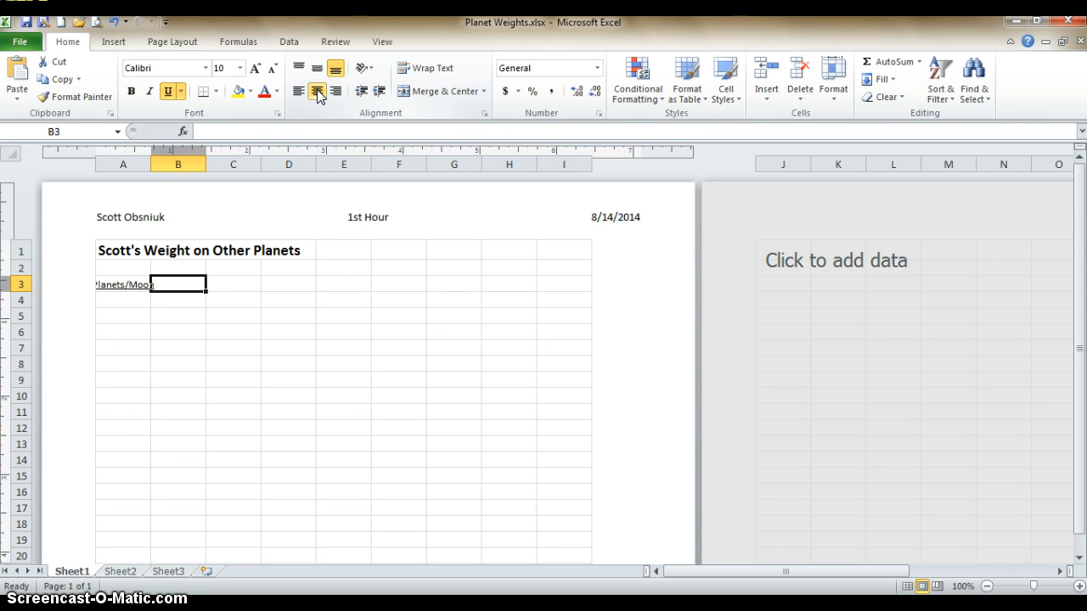
type("Weight")
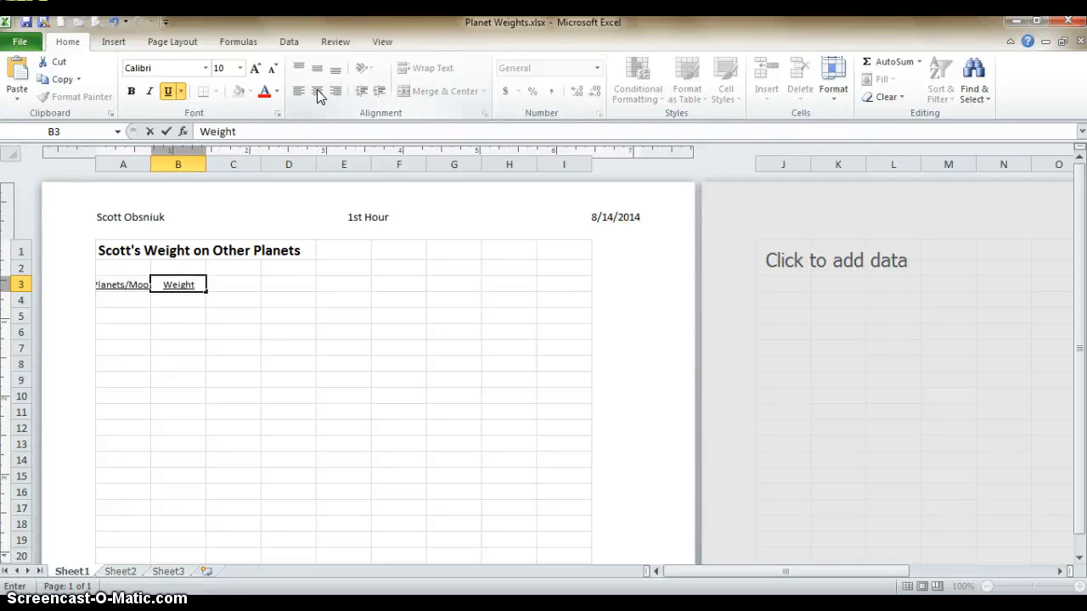
key("Return")
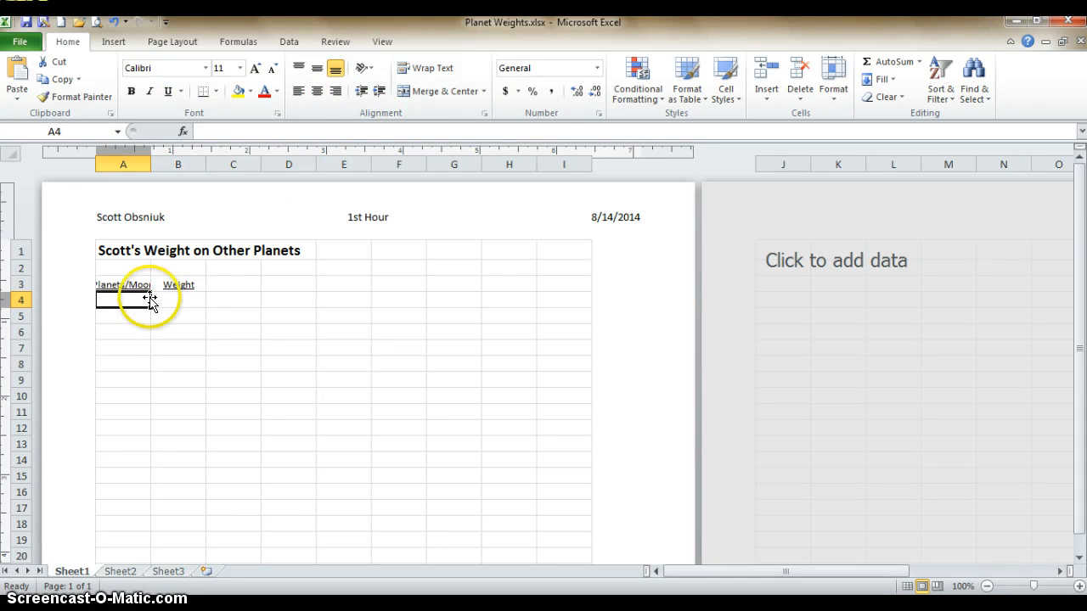
Widen column A just enough to fit the full "Planets/Moon" heading
left_click(109, 286)
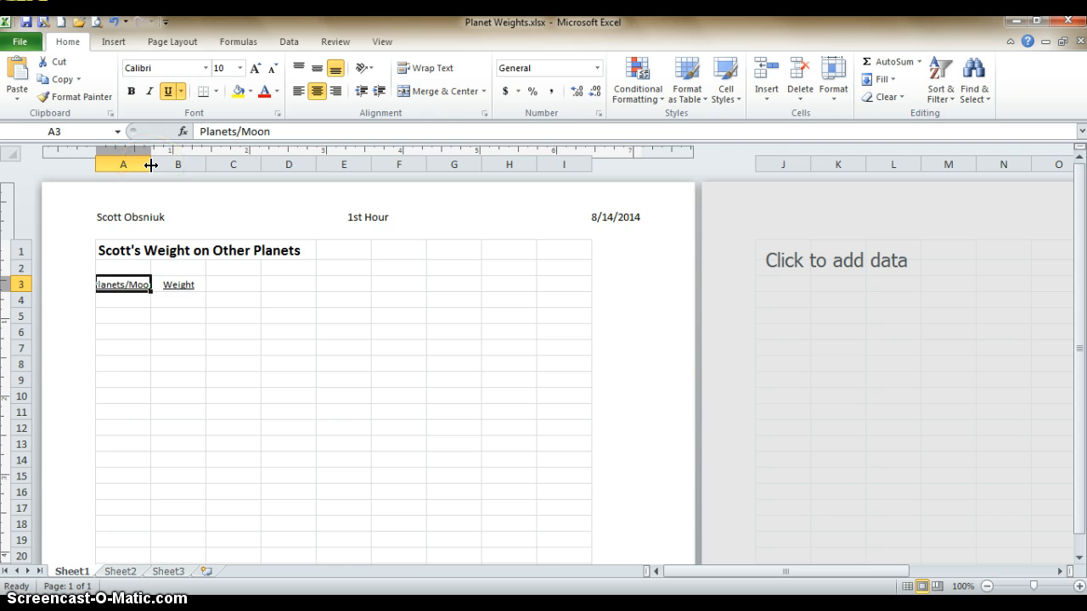
left_click_drag(150, 166, 162, 165)
left_click(136, 279)
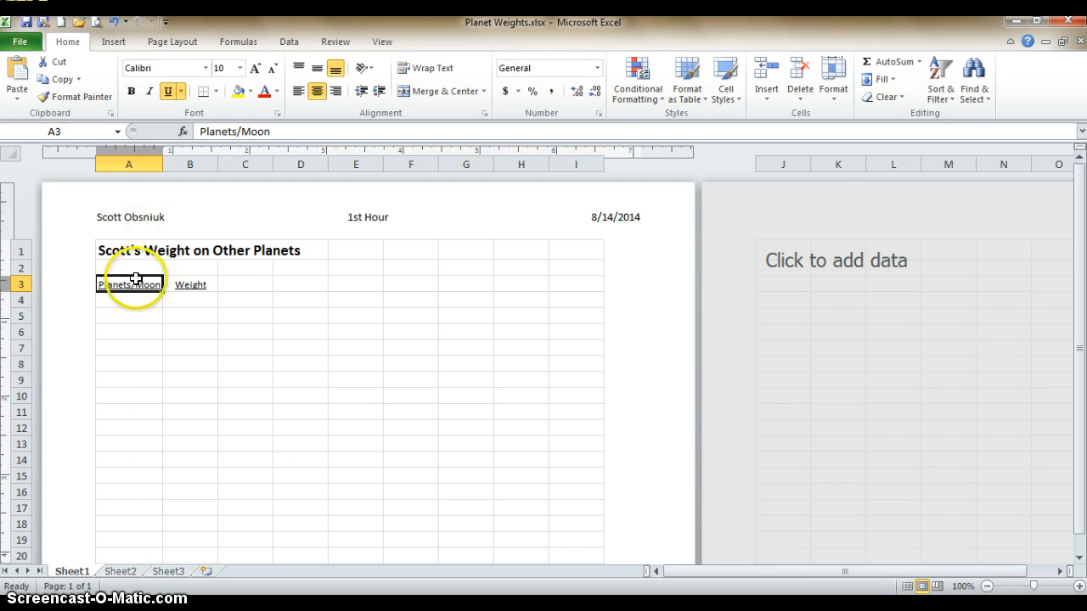
List Earth, Mercury, Venus and The Moon in cells A4 through A7 under the "Planets/Moon" heading
left_click(119, 297)
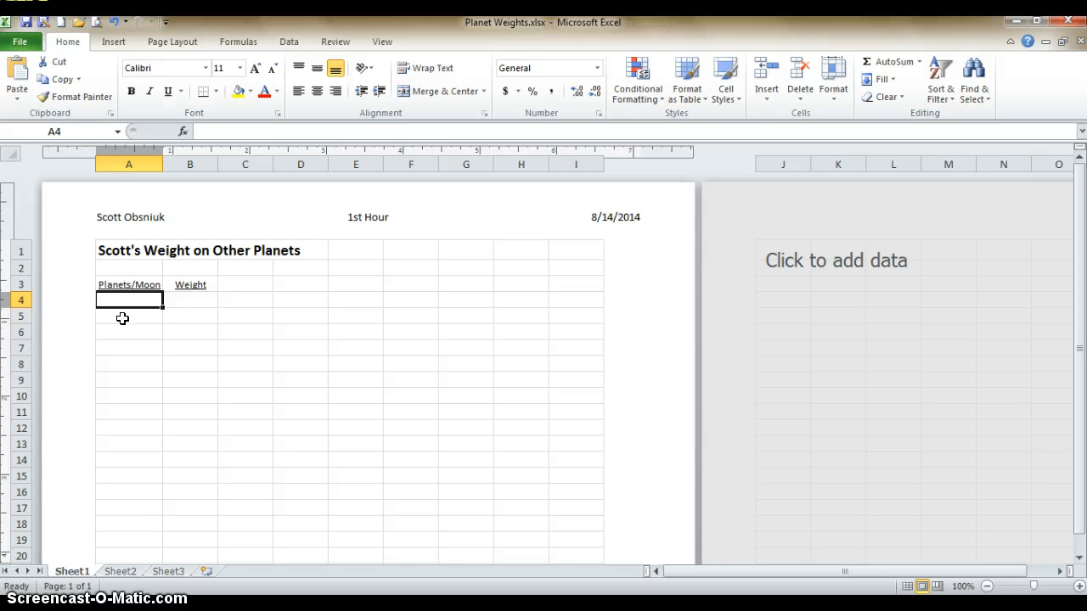
type("Earth")
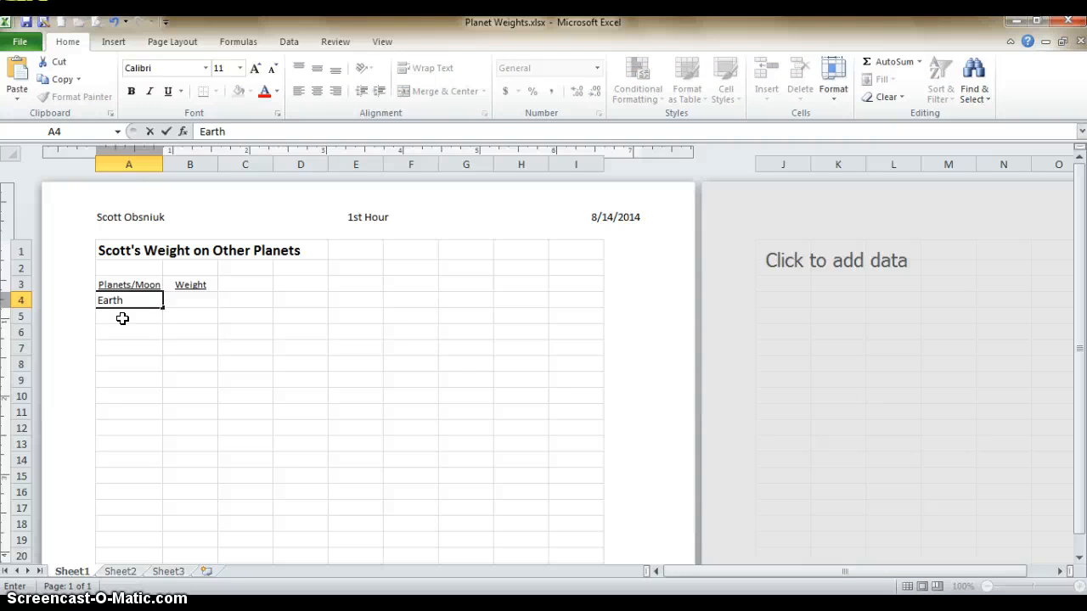
key("Return")
type("M")
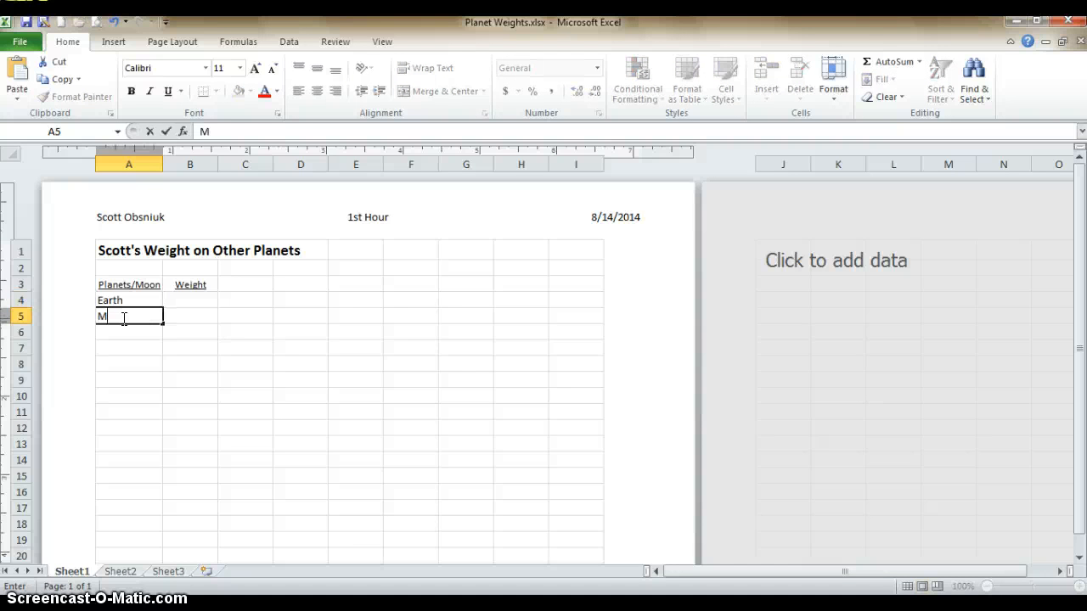
type("ercury")
key("Return")
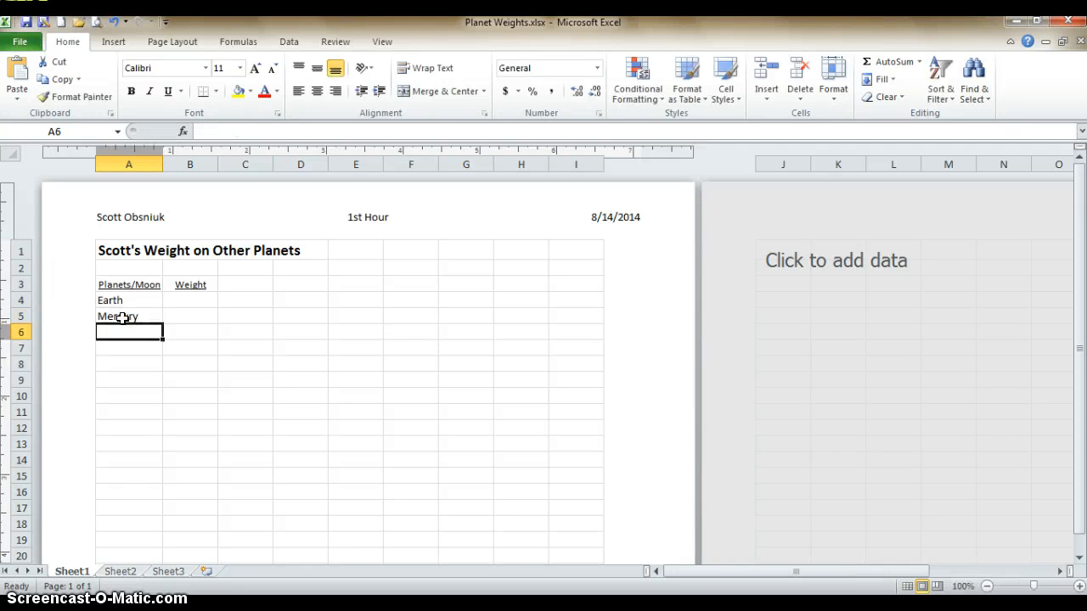
type("Venus")
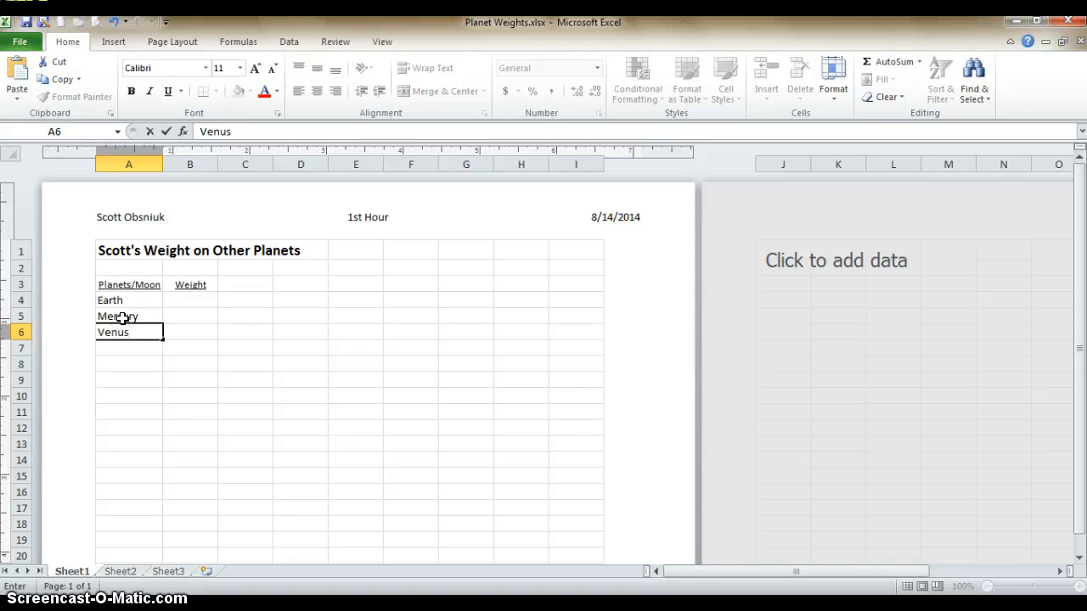
key("Return")
type("The")
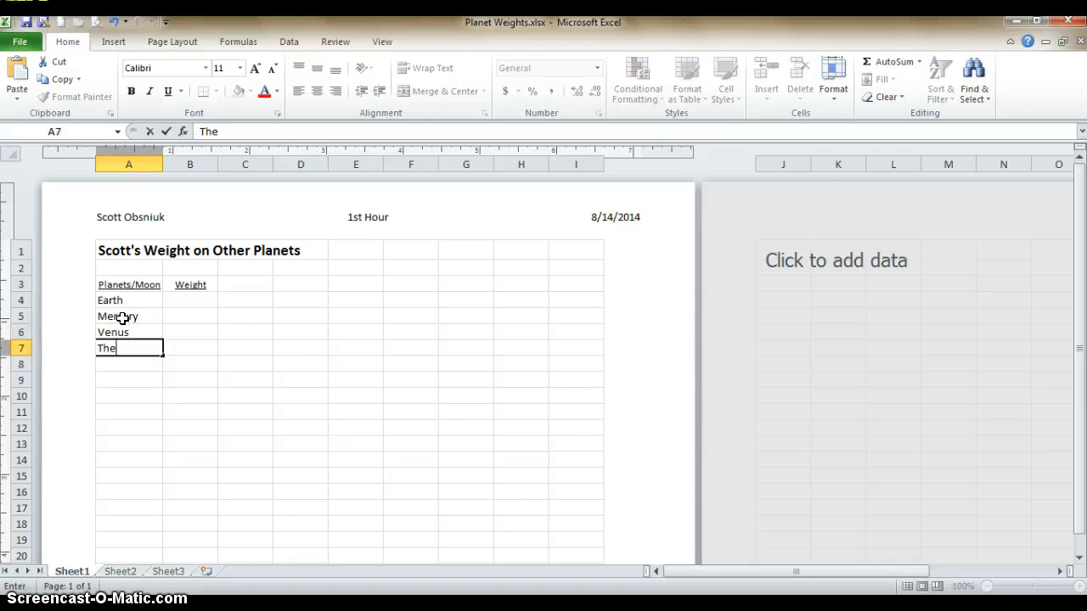
type(" Moon")
key("Return")
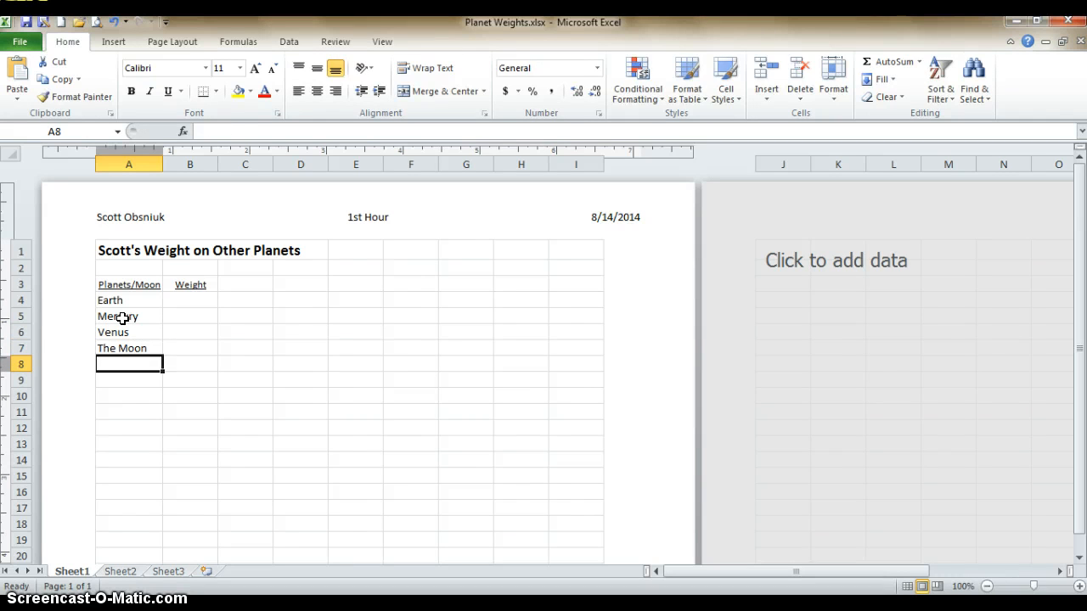
Continue the planet list in cells A8 through A10 with Mars, Jupiter and Saturn
type("Mars")
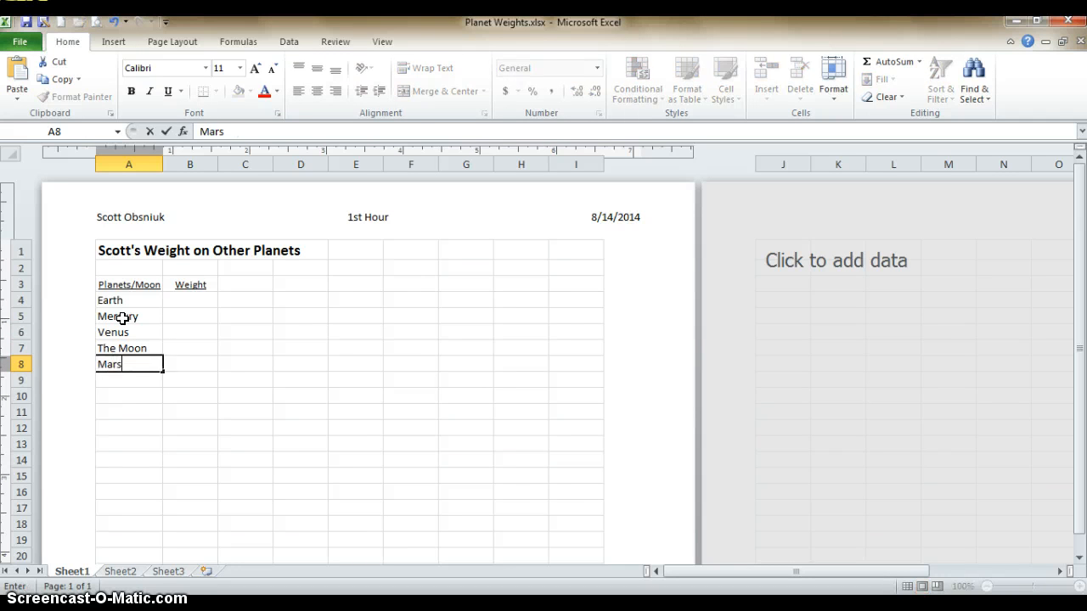
key("Return")
type("Jupiter")
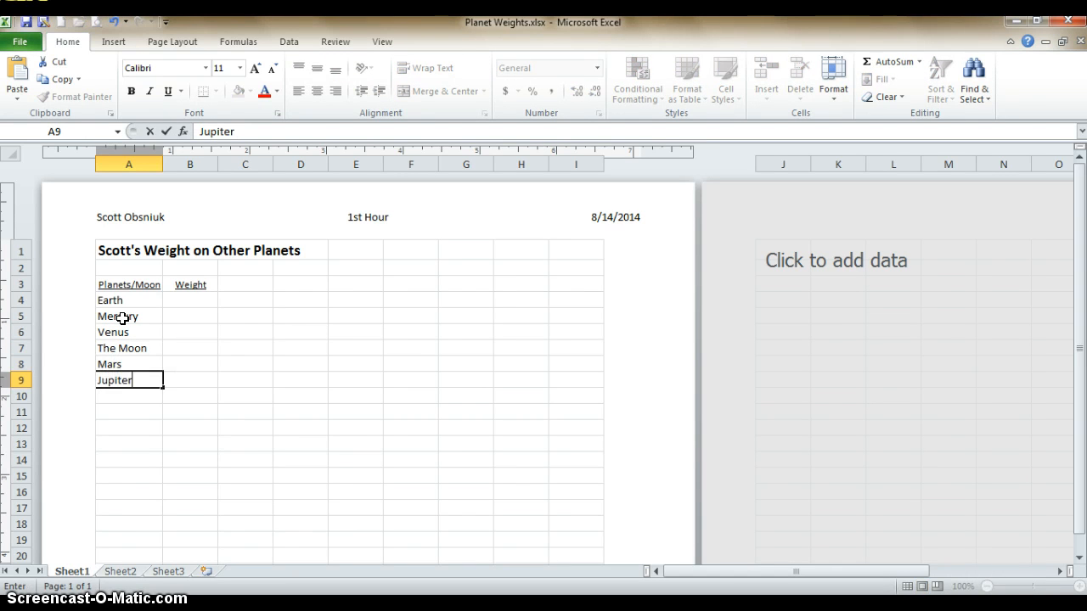
key("Return")
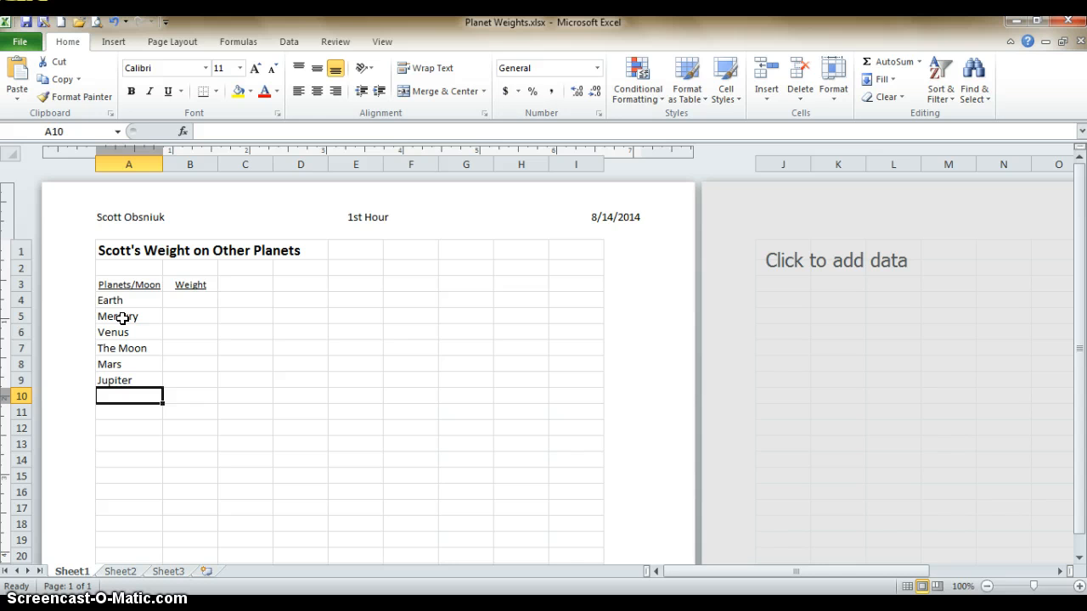
type("Sa")
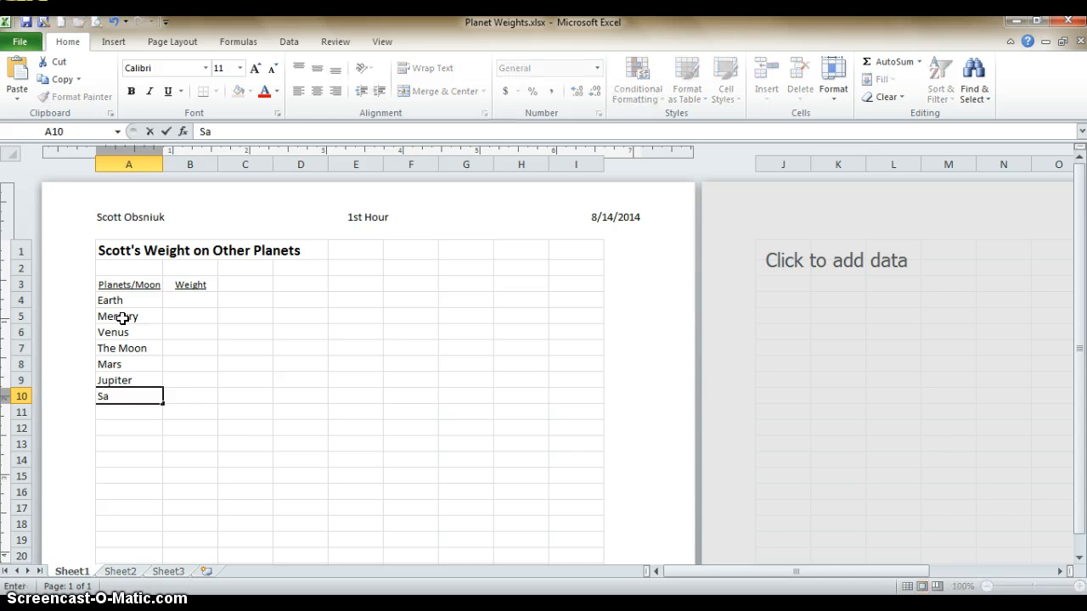
type("turn")
key("Return")
Complete the planet list in cells A11 through A13 with Uranus, Neptune and Pluto
type("Ur")
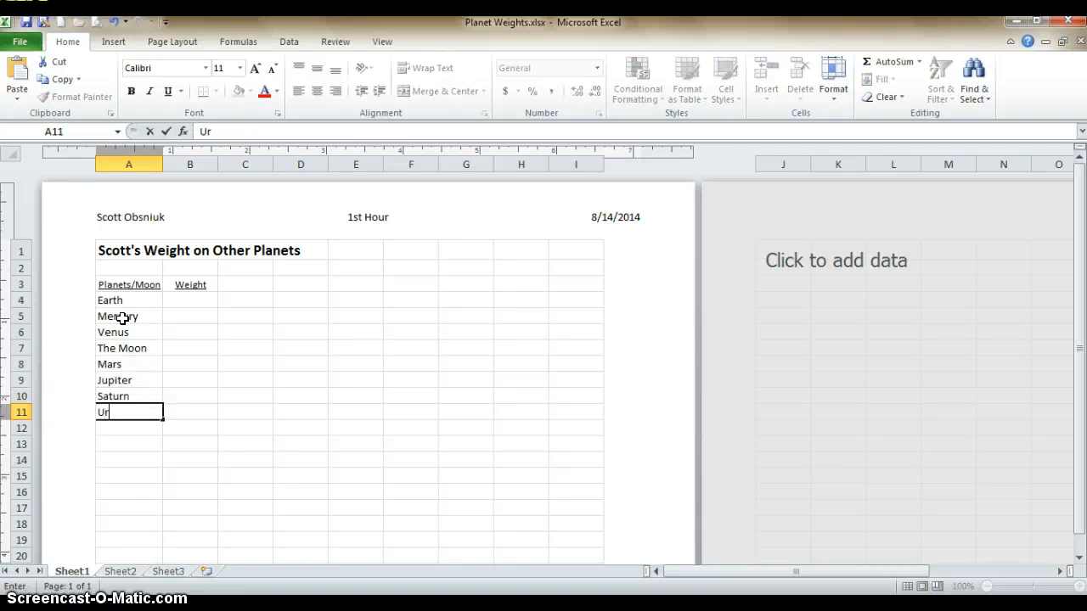
type("anus")
key("Return")
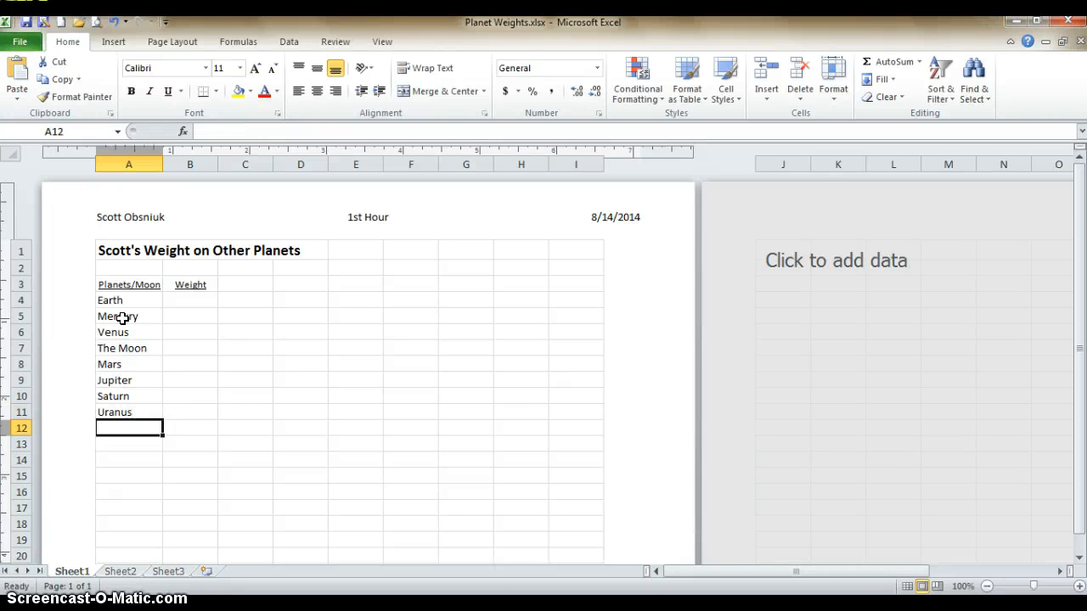
type("Neptune")
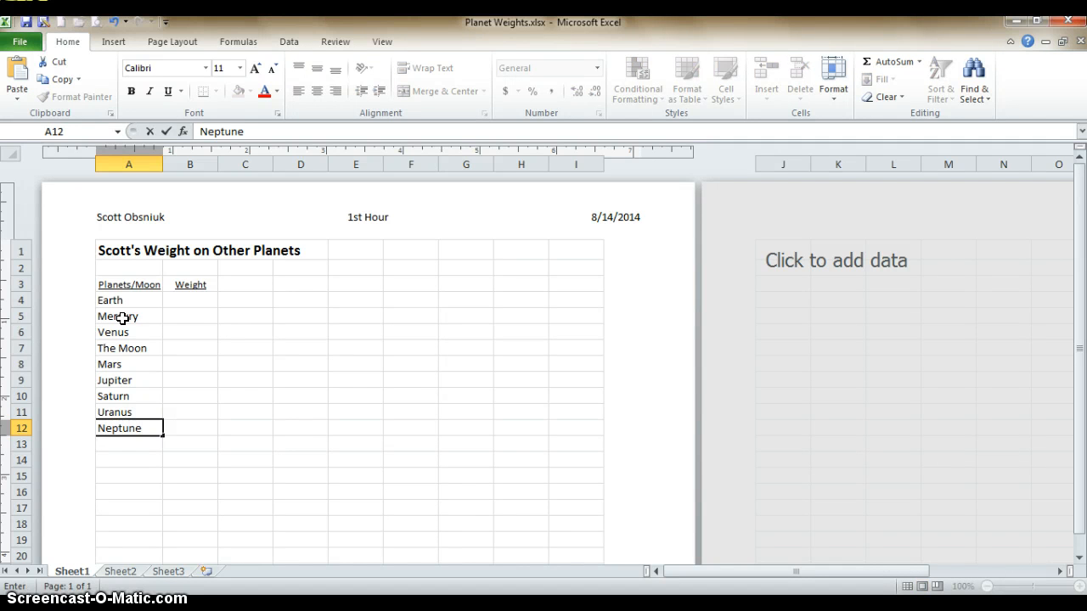
key("Return")
type("Pluto")
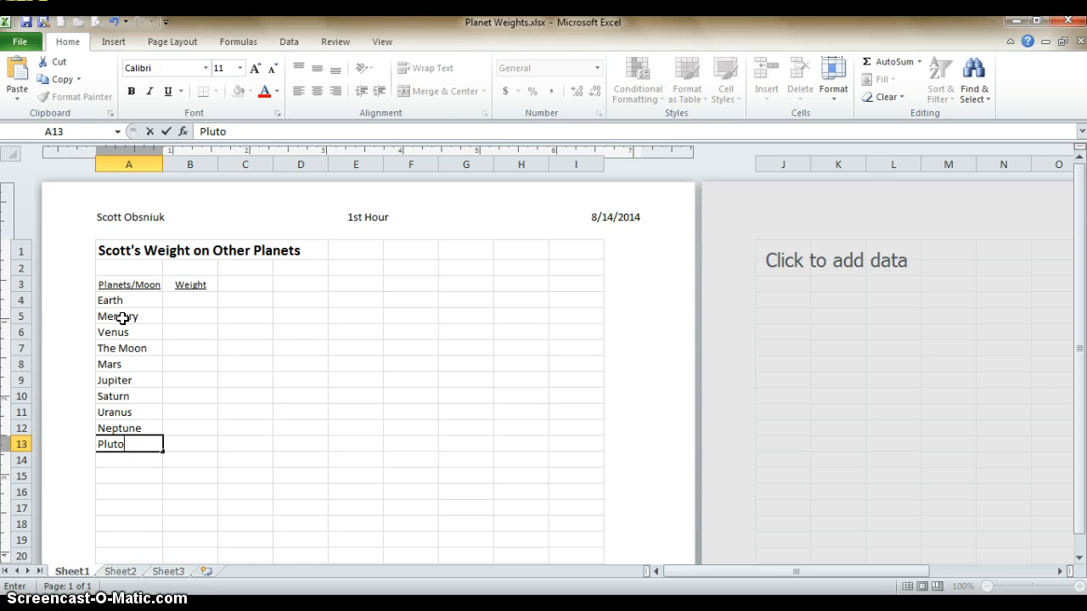
key("Return")
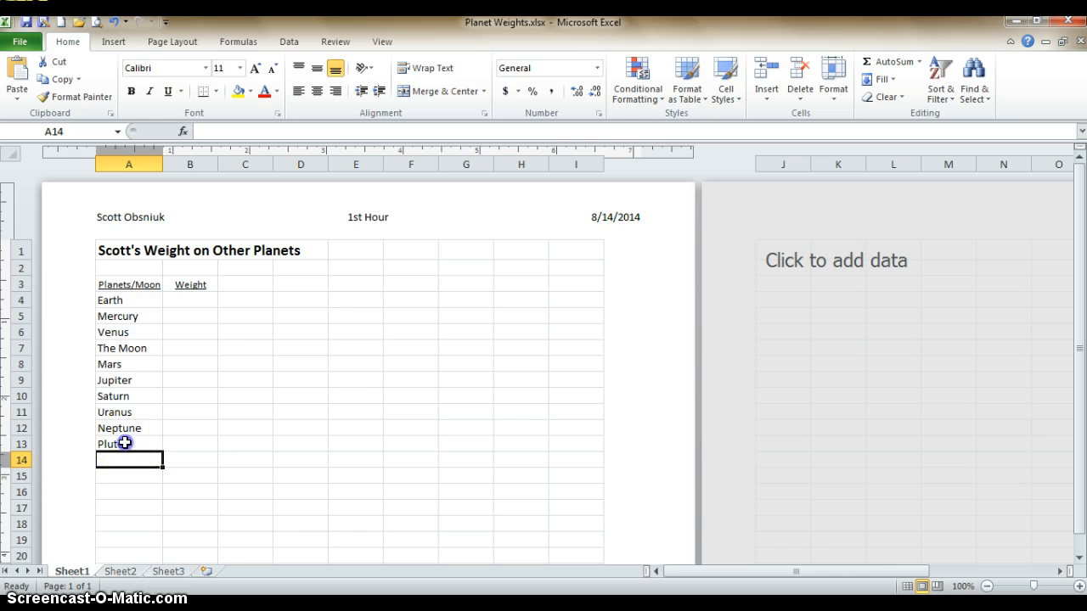
left_click_drag(124, 442, 110, 303)
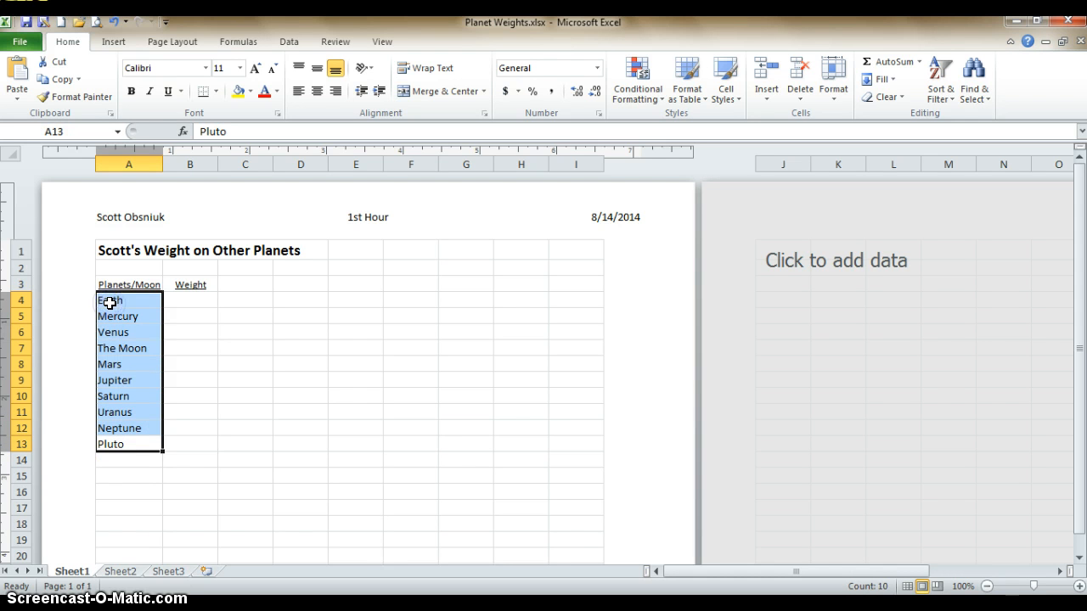
left_click(123, 444)
double_click(123, 445)
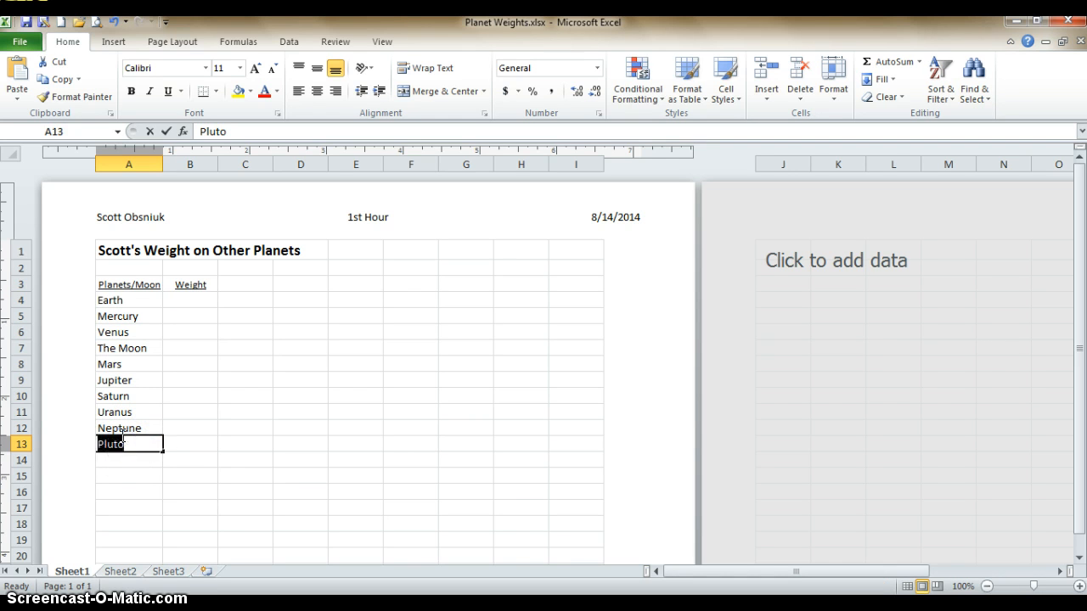
left_click(122, 456)
left_click(125, 446)
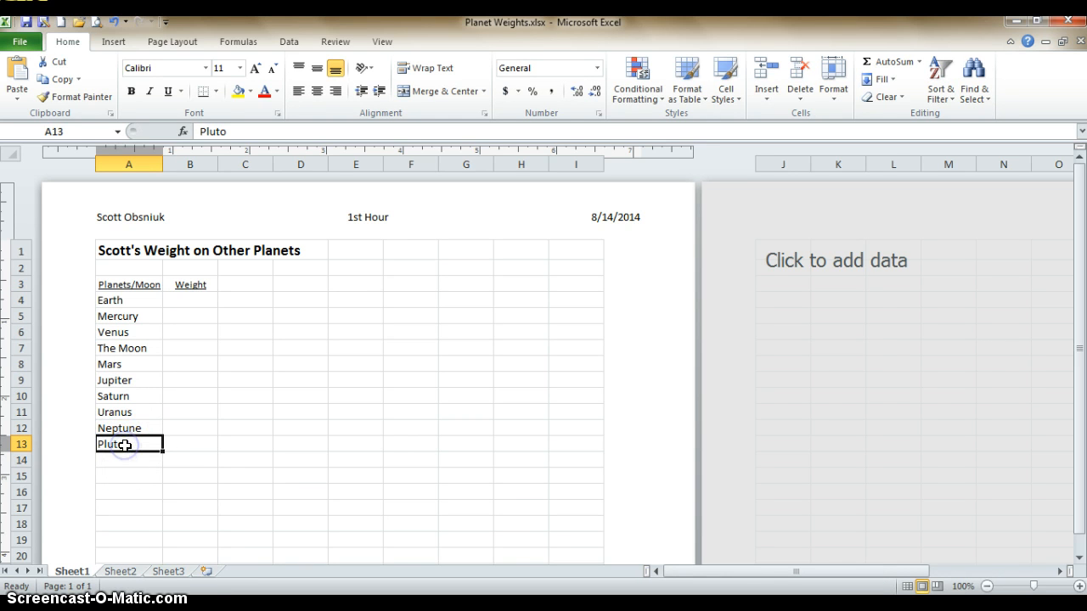
left_click(127, 442)
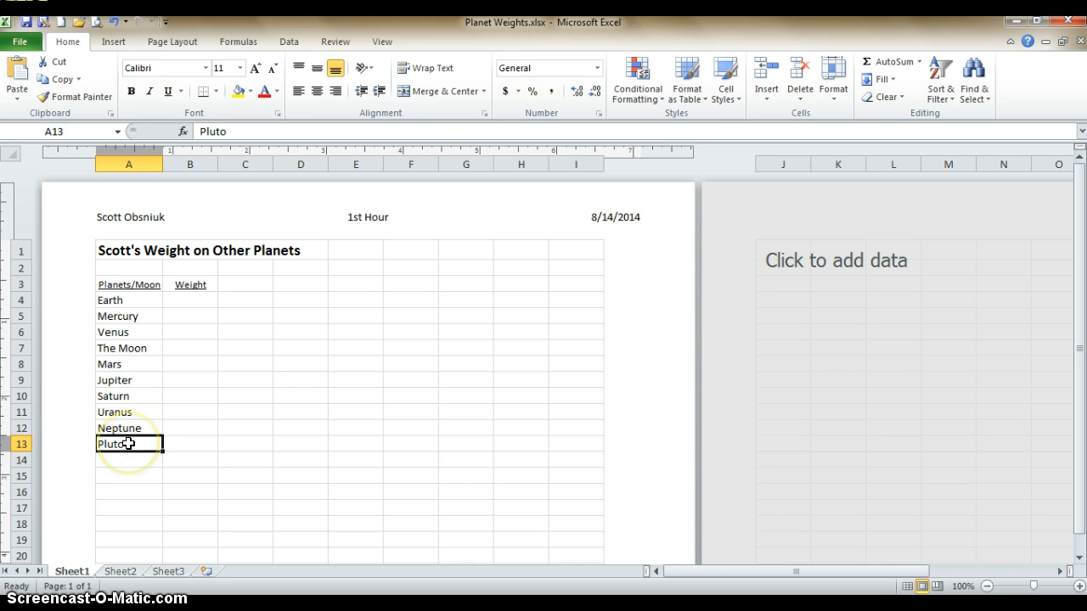
Format the planet names in cells A4 through A13 as 12-point Arial and select the Earth weight cell B4
left_click_drag(127, 443, 114, 301)
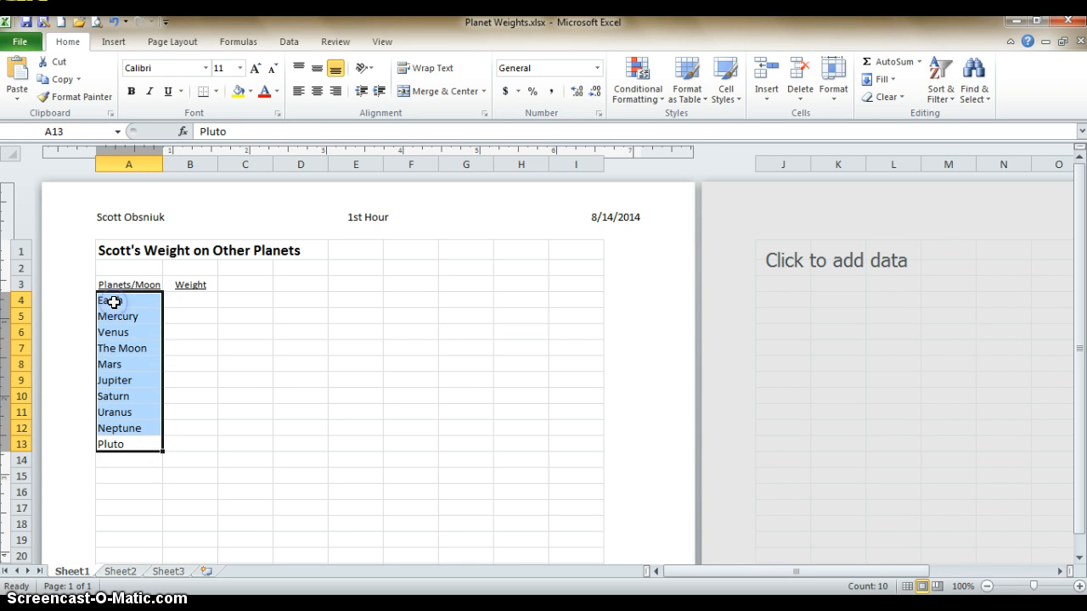
left_click(165, 219)
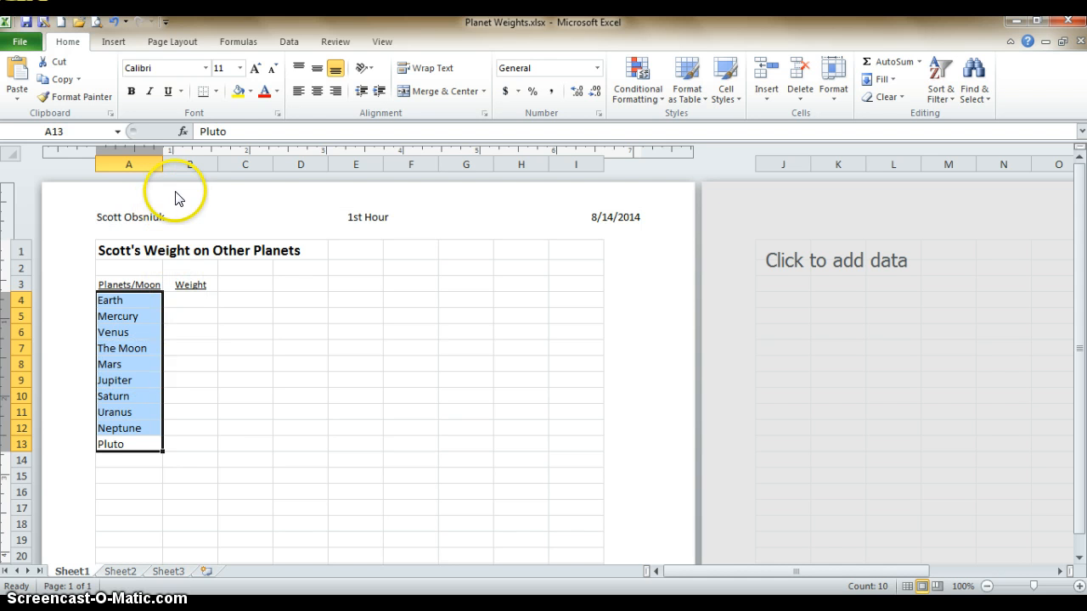
left_click(240, 67)
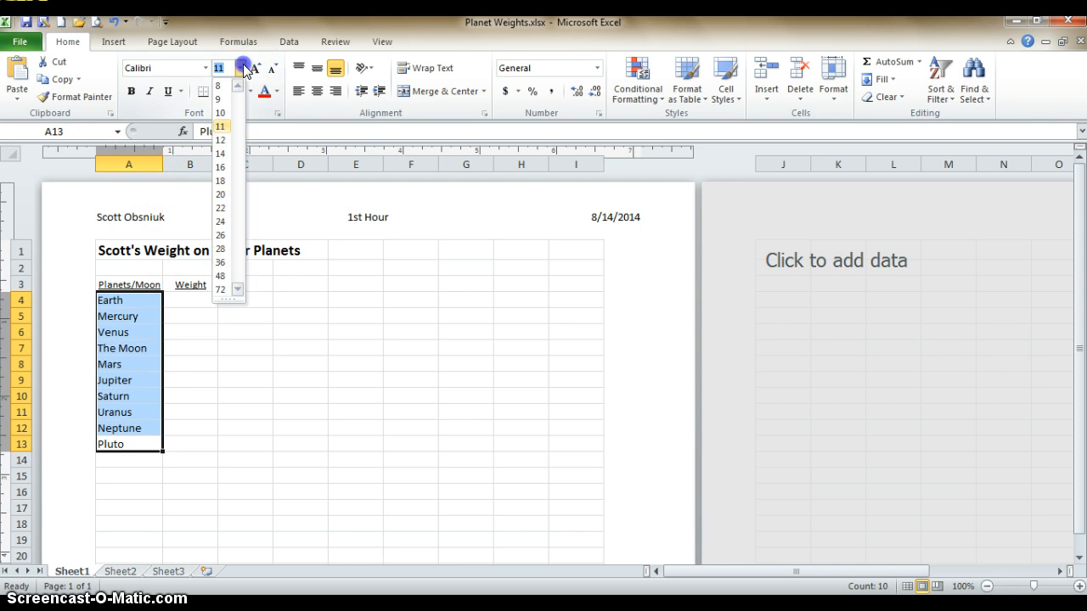
left_click(217, 137)
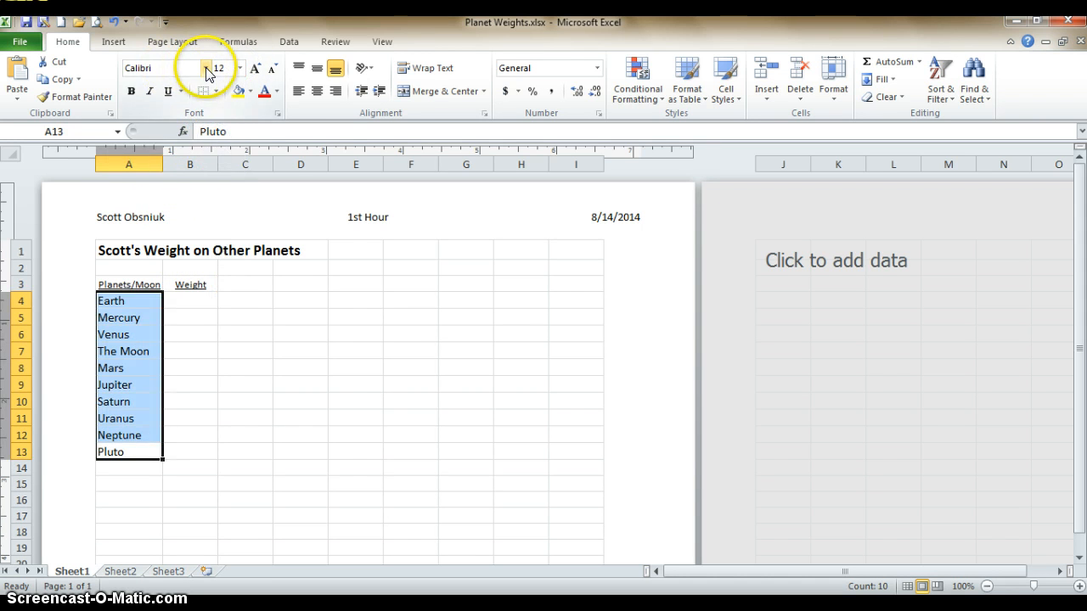
left_click(205, 67)
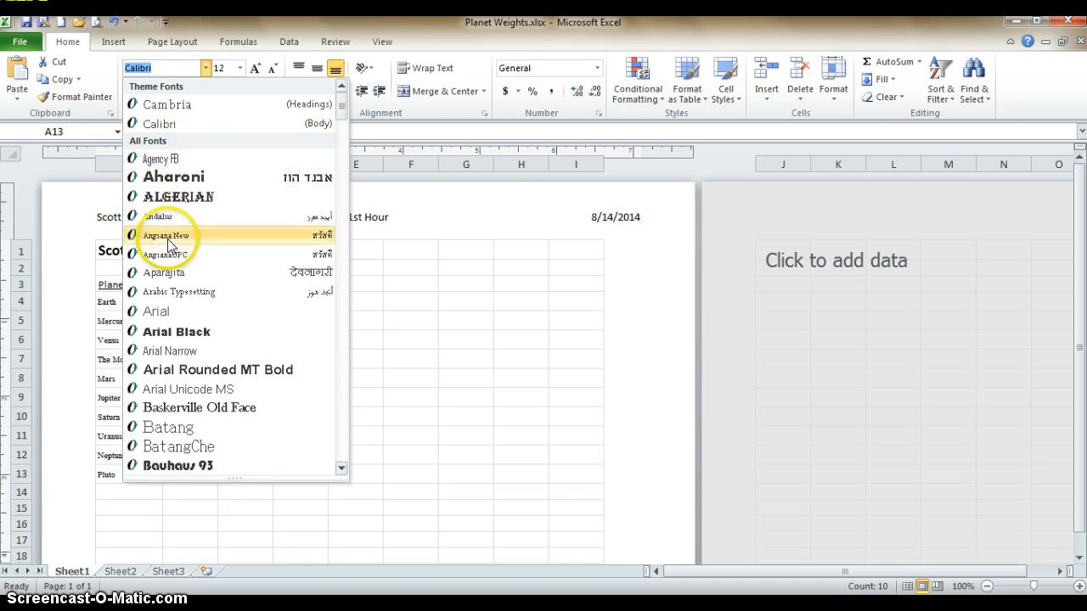
left_click(166, 314)
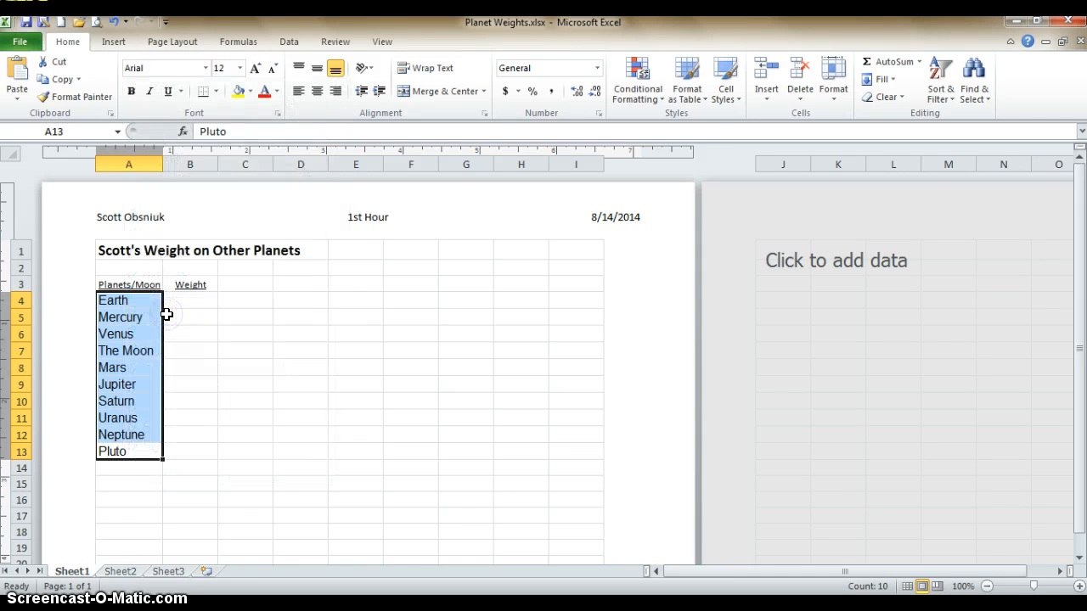
left_click(184, 303)
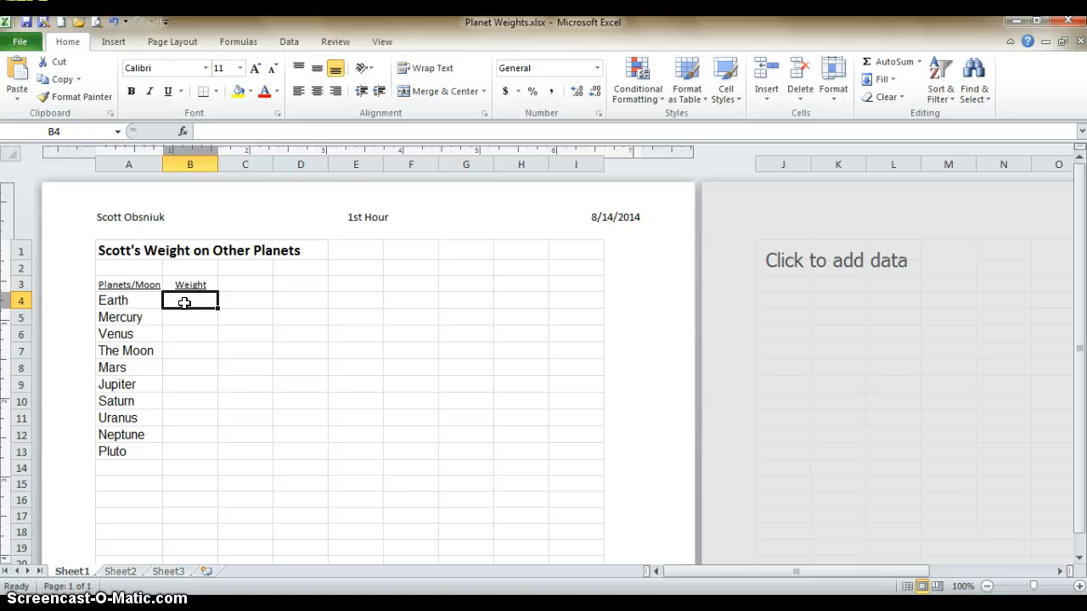
Enter 170 as the Earth weight in cell B4
left_click(187, 302)
type("170")
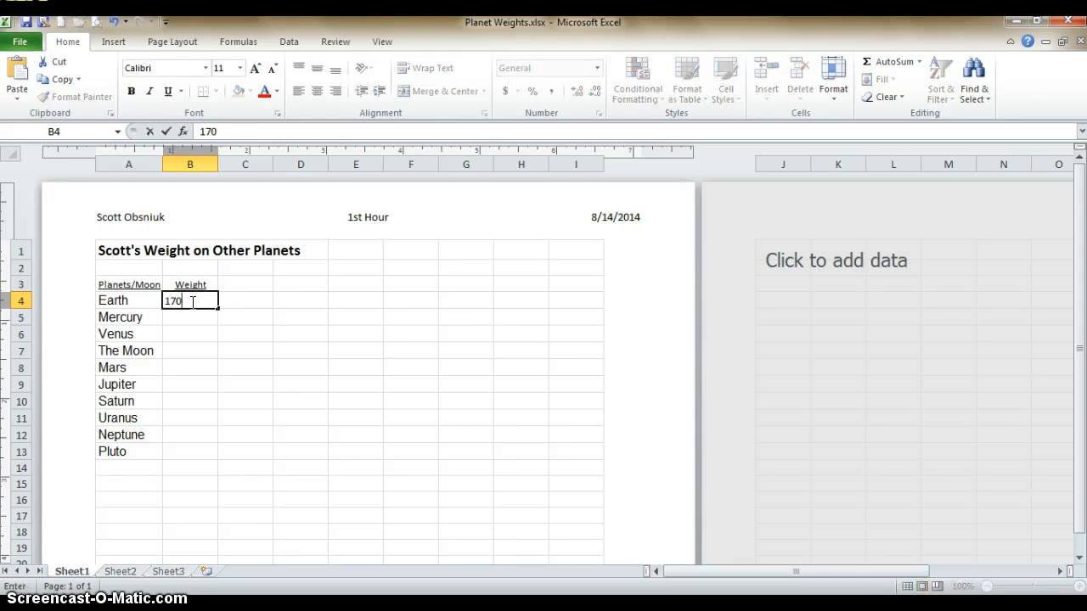
key("Return")
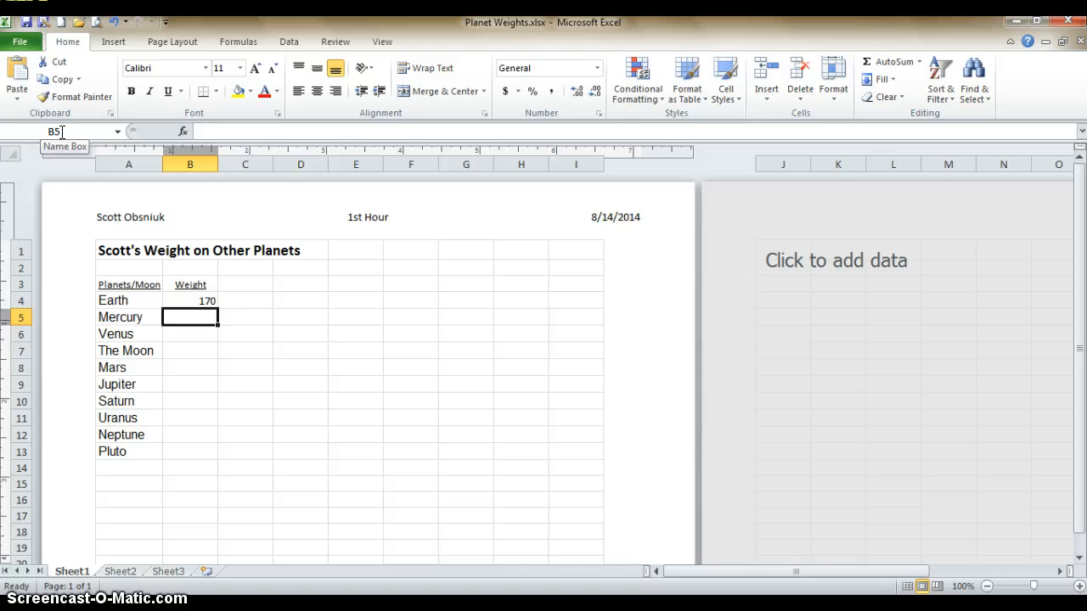
Calculate the Mercury weight in cell B5 with the formula =B4*.73
type("=")
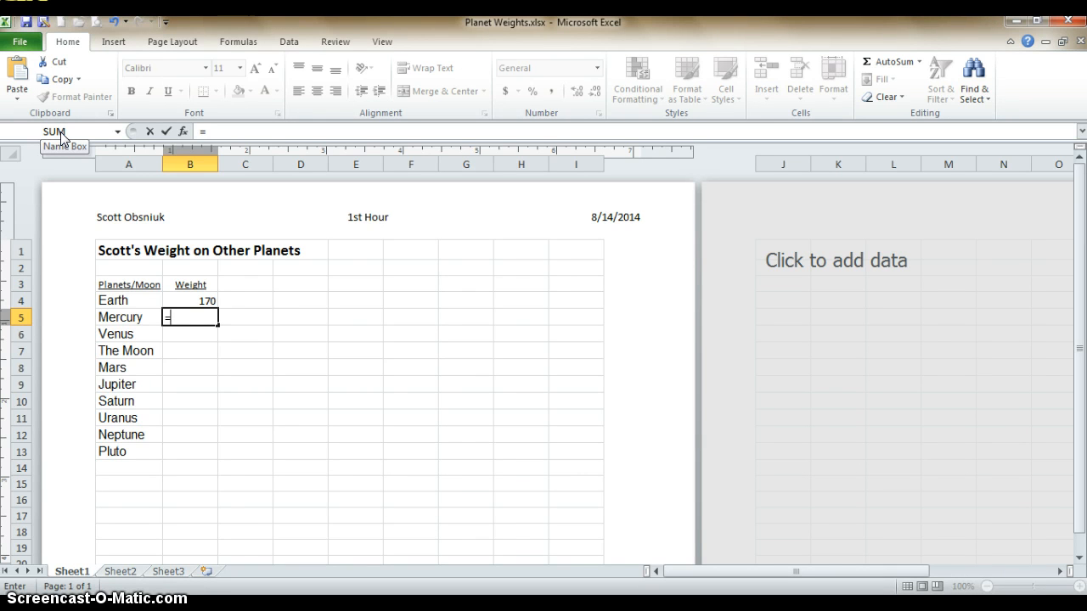
type("B")
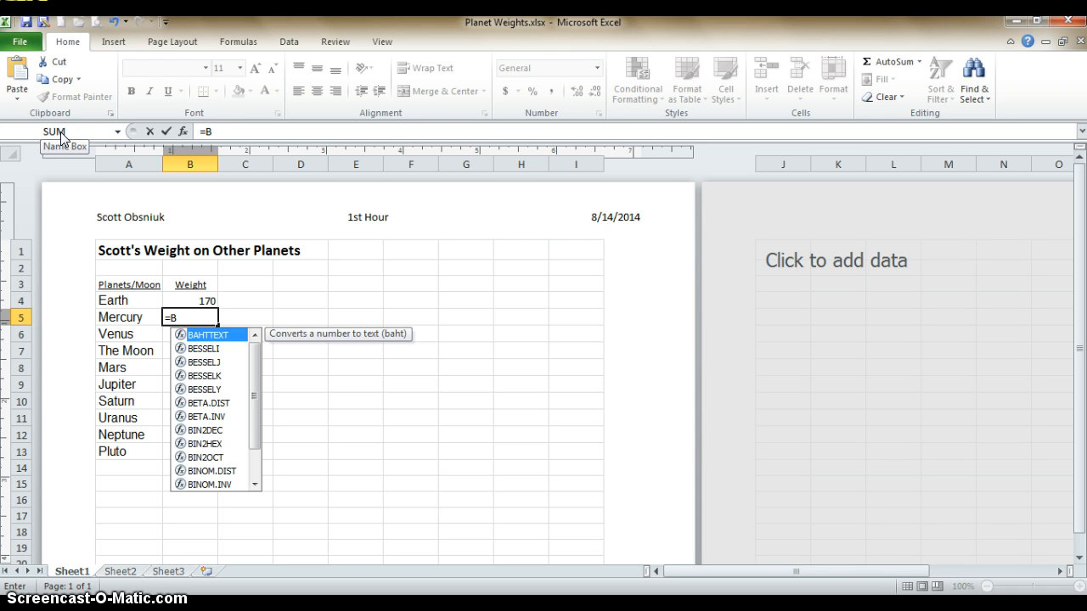
type("4")
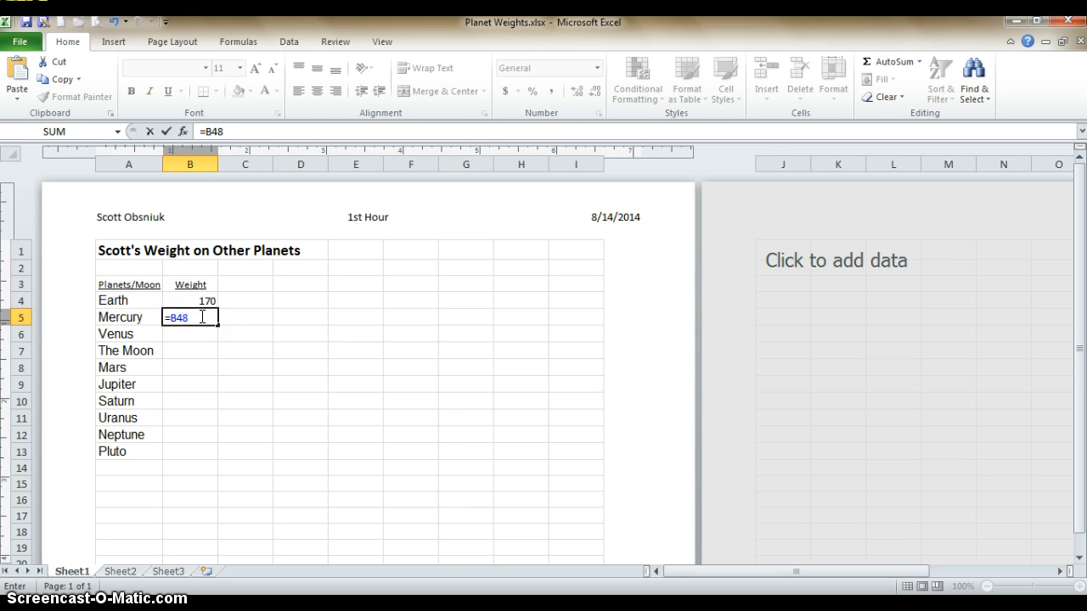
type("*.73")
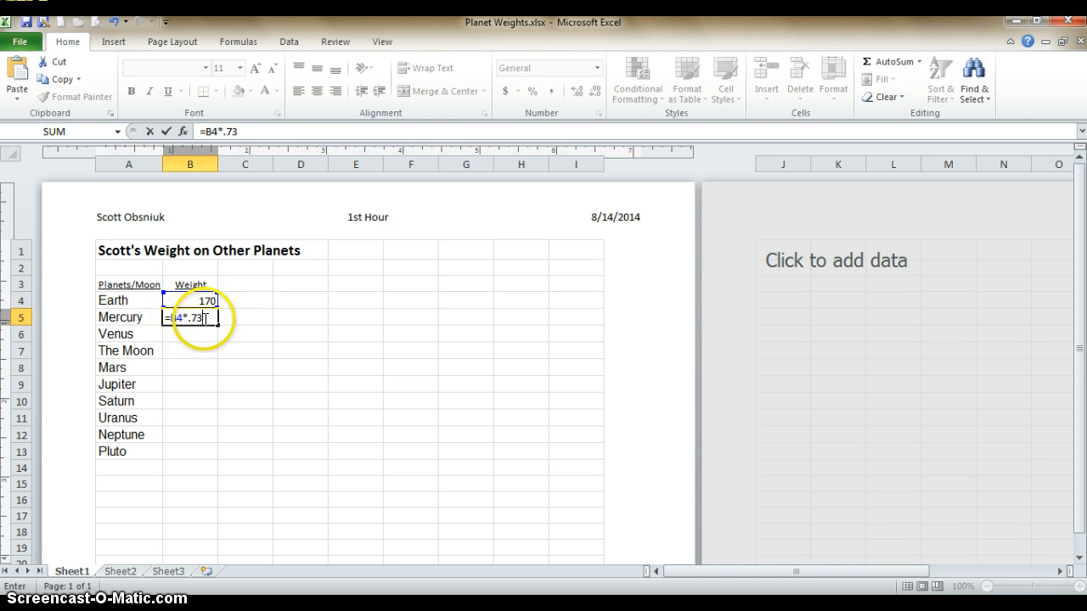
key("Return")
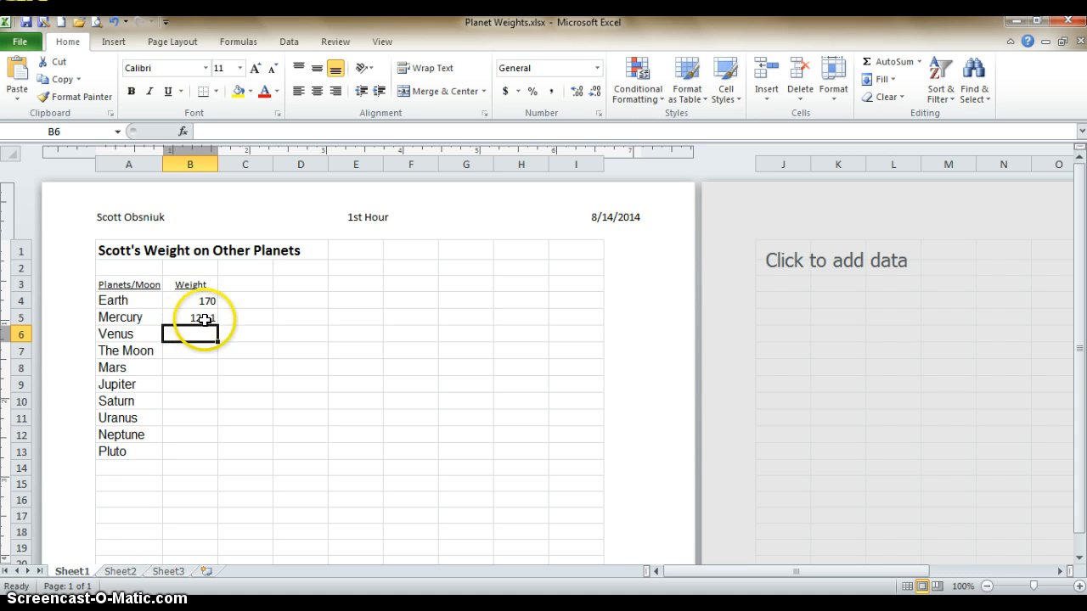
Calculate the Venus weight in cell B6 with the formula =B4*.88
type("=")
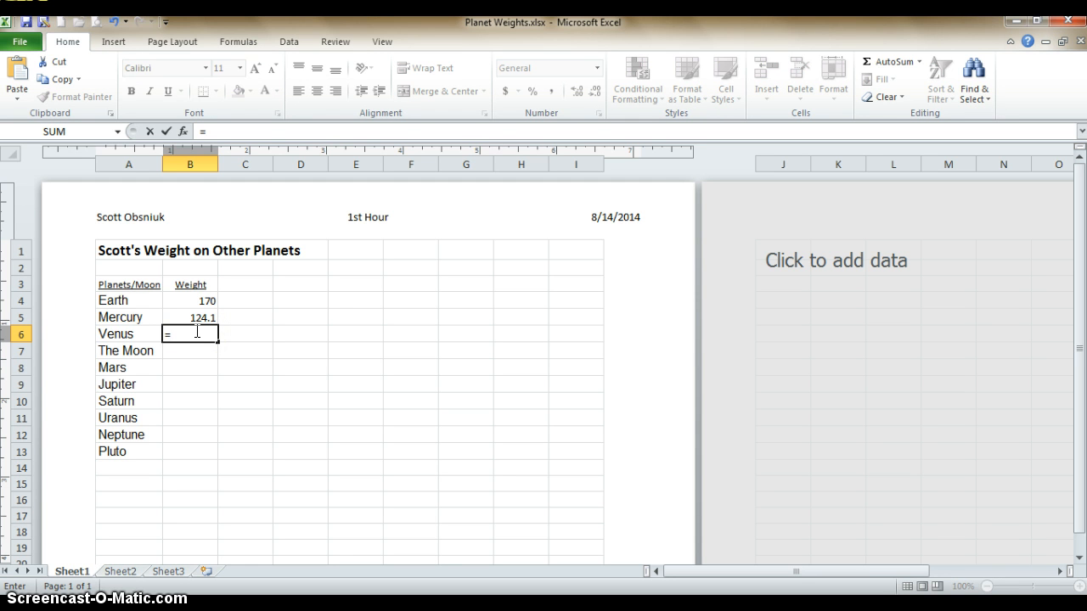
type("B4")
type("*.88")
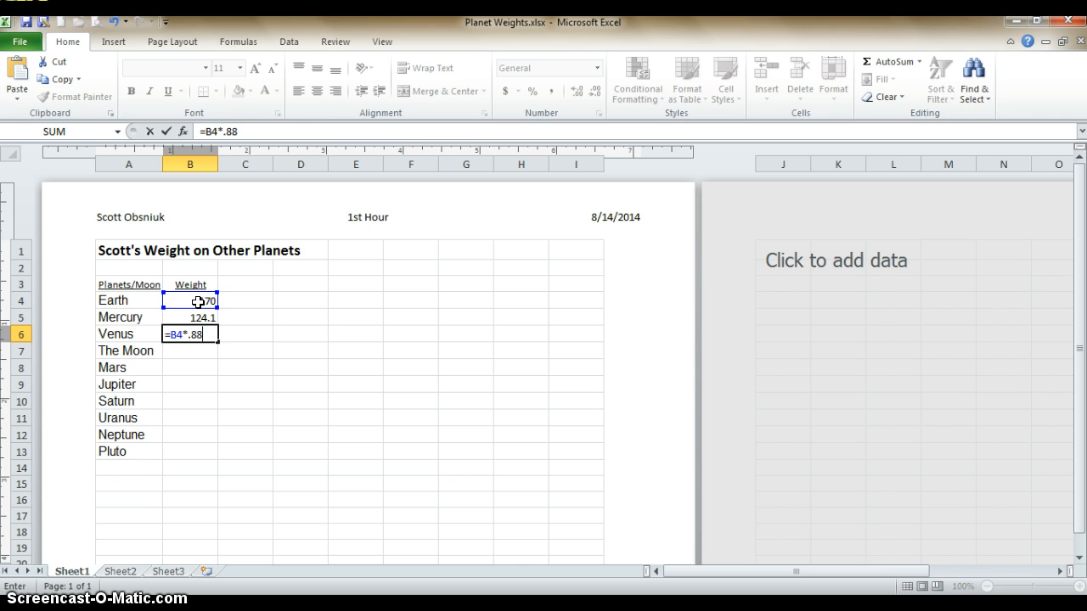
key("Return")
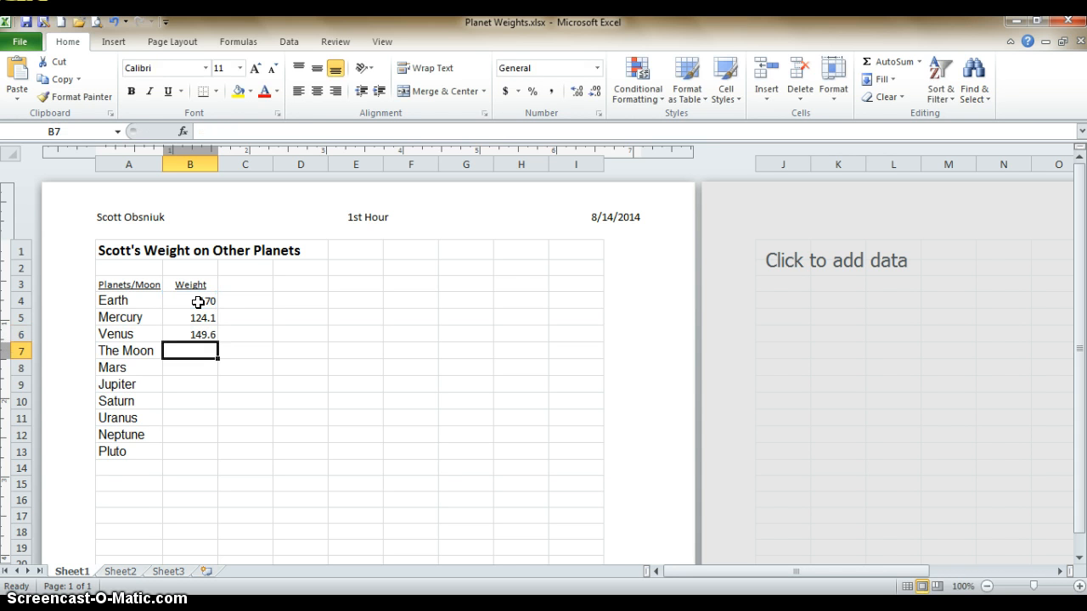
Calculate the weight on The Moon in cell B7 with the formula =B4*.16
type("=")
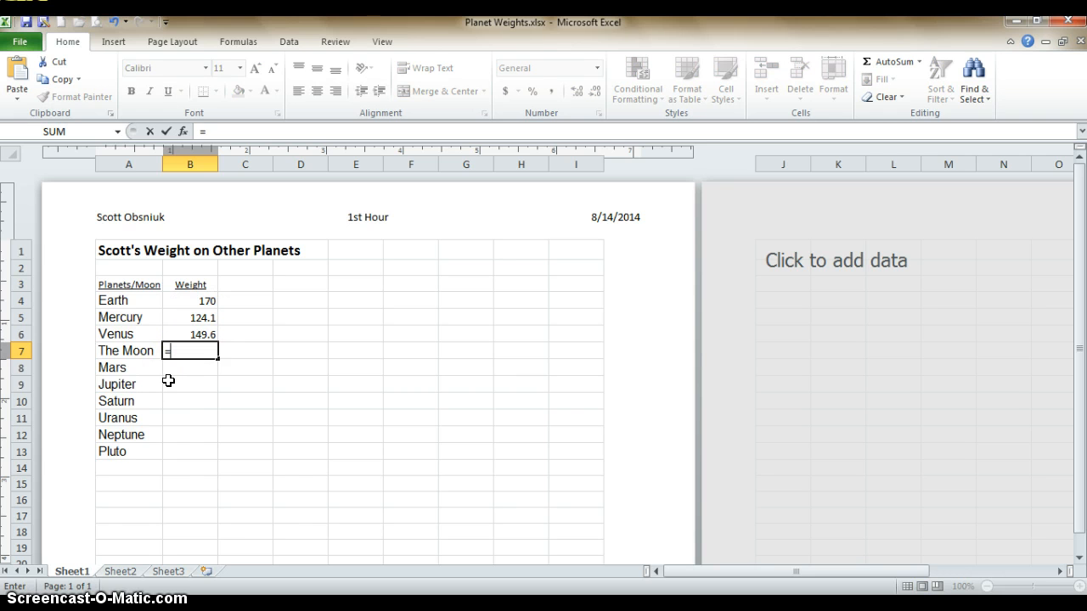
type("B4*.16")
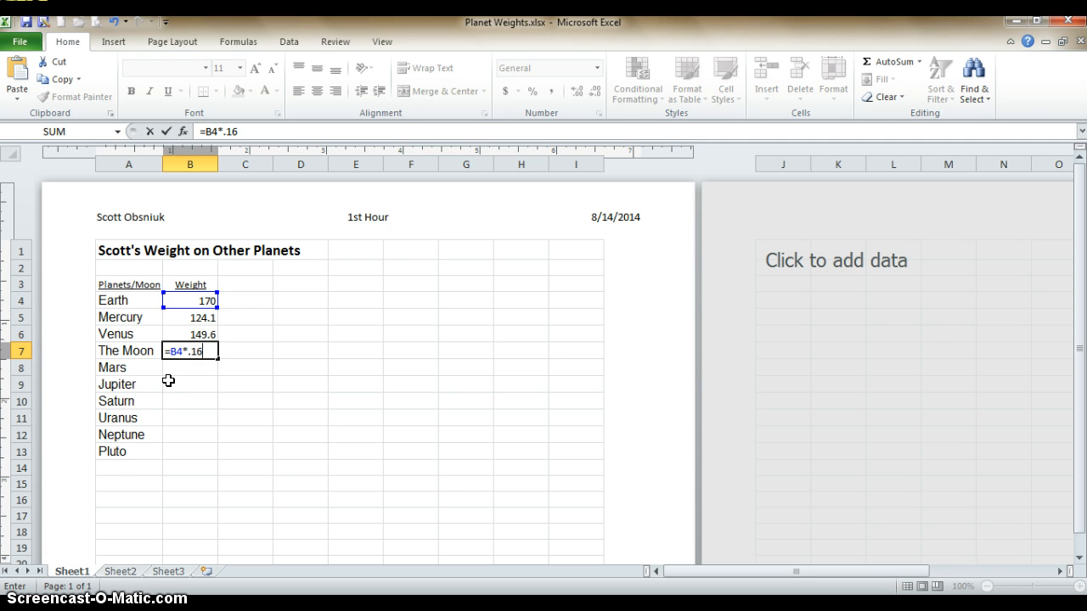
key("Return")
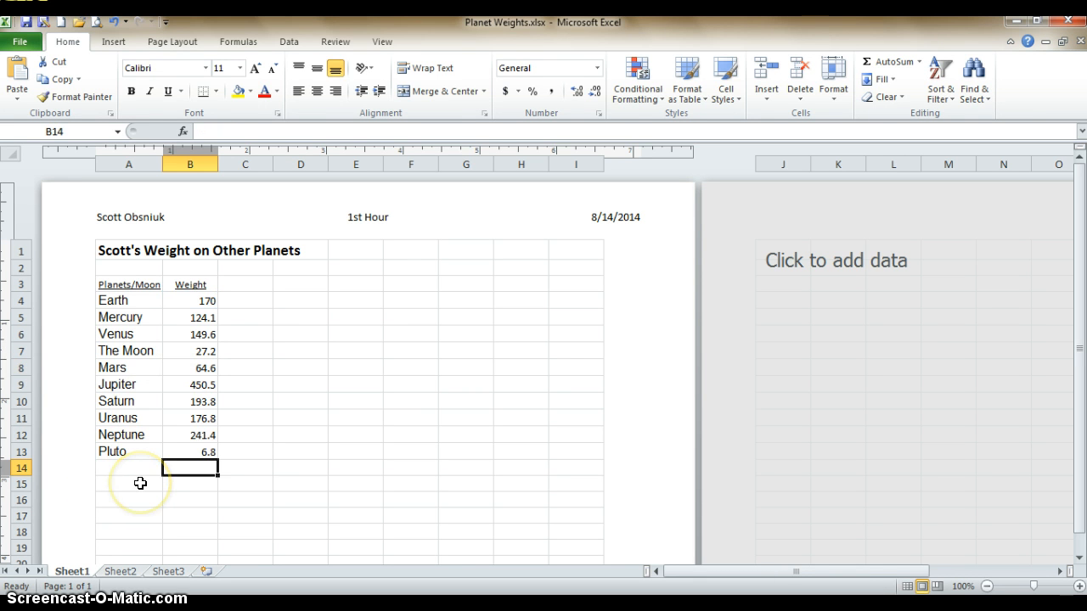
Check the weight formulas for Pluto in cell B13 and Neptune in cell B12
left_click(191, 452)
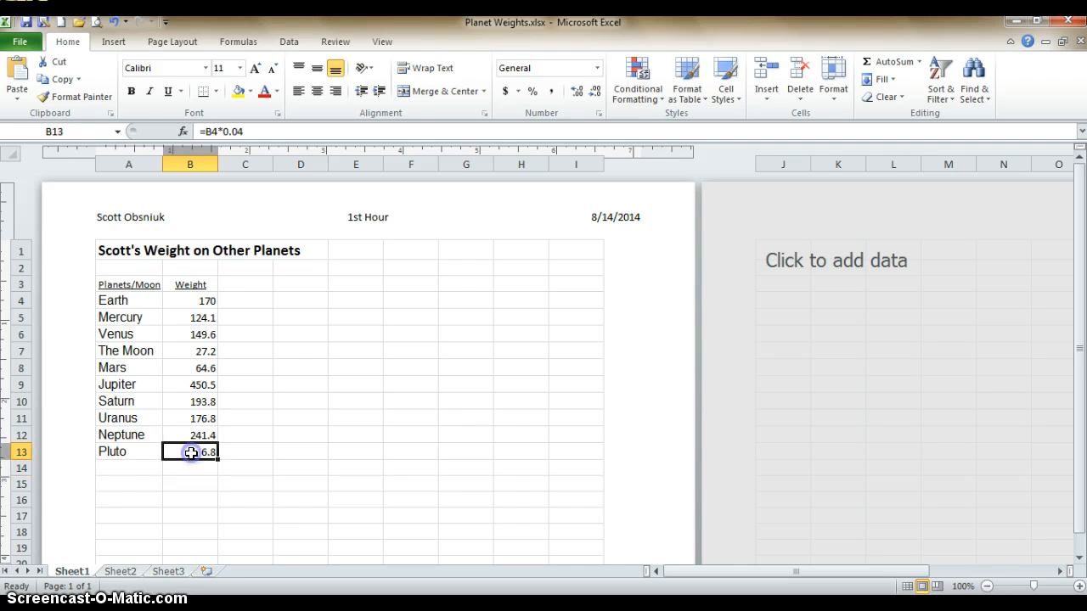
left_click(194, 435)
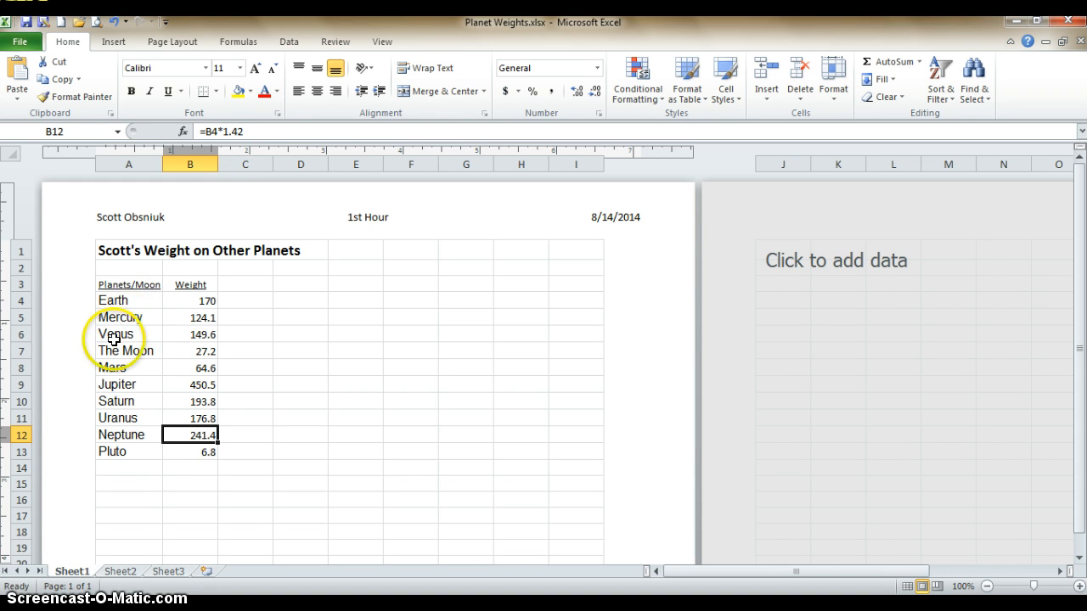
left_click(106, 464)
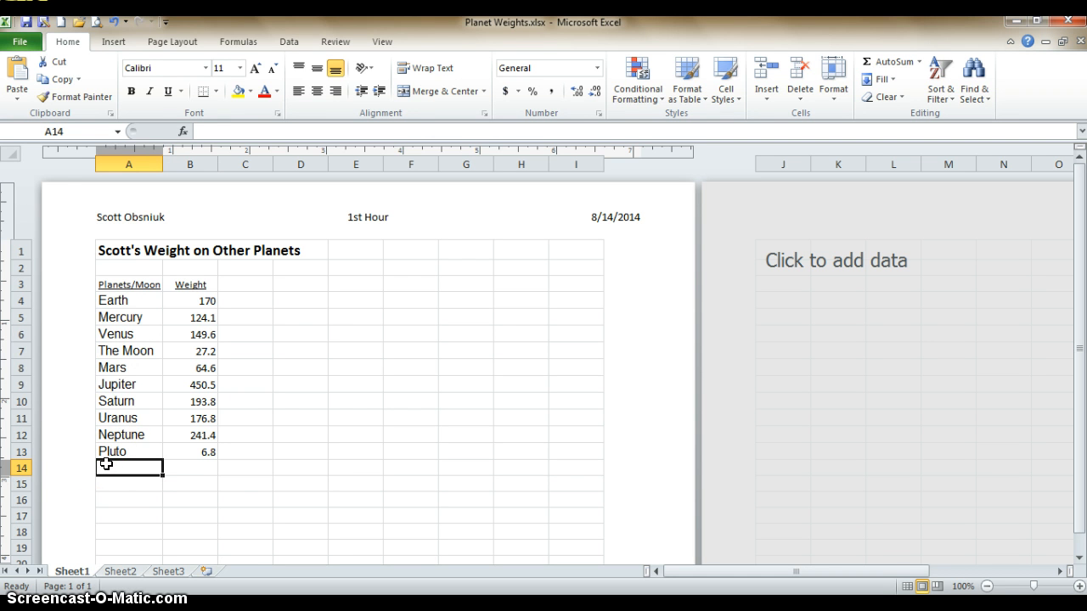
Insert a 2-D clustered bar chart from the planet names and weights in cells A4 through B13
left_click(116, 303)
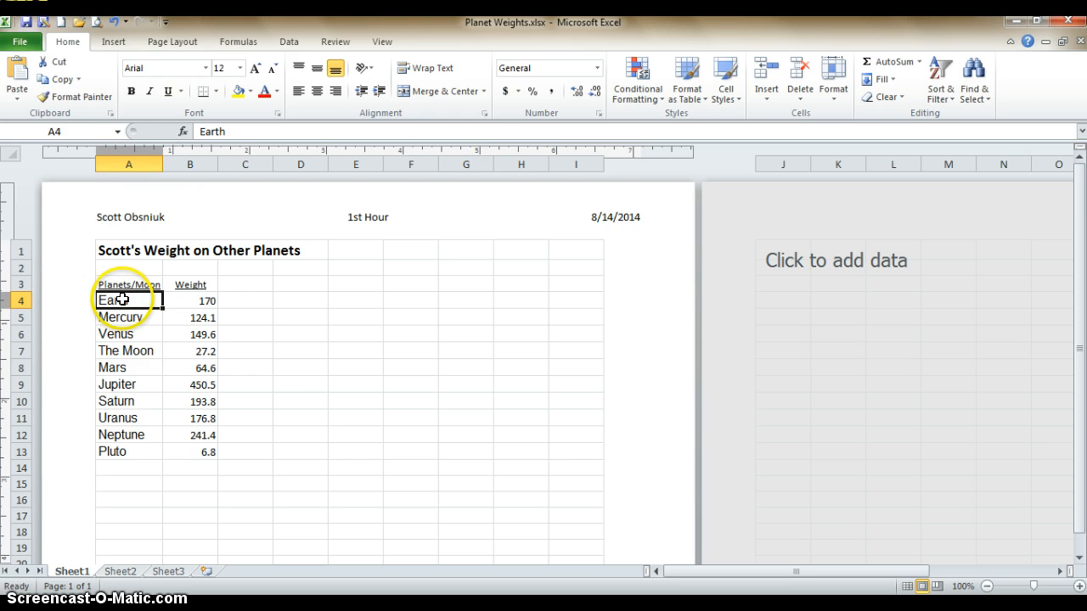
left_click_drag(122, 298, 191, 446)
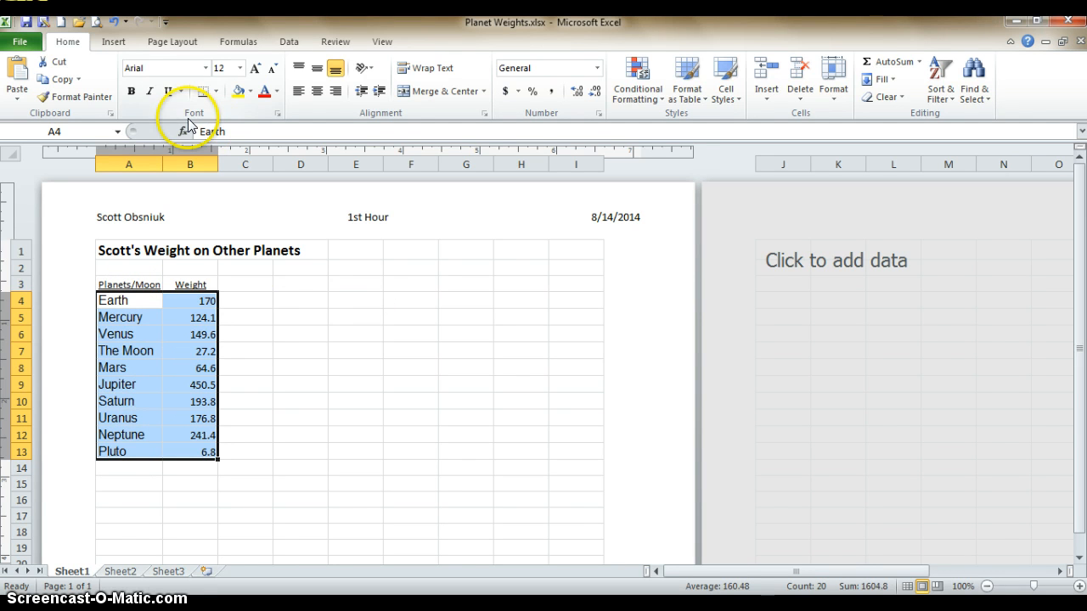
left_click(114, 41)
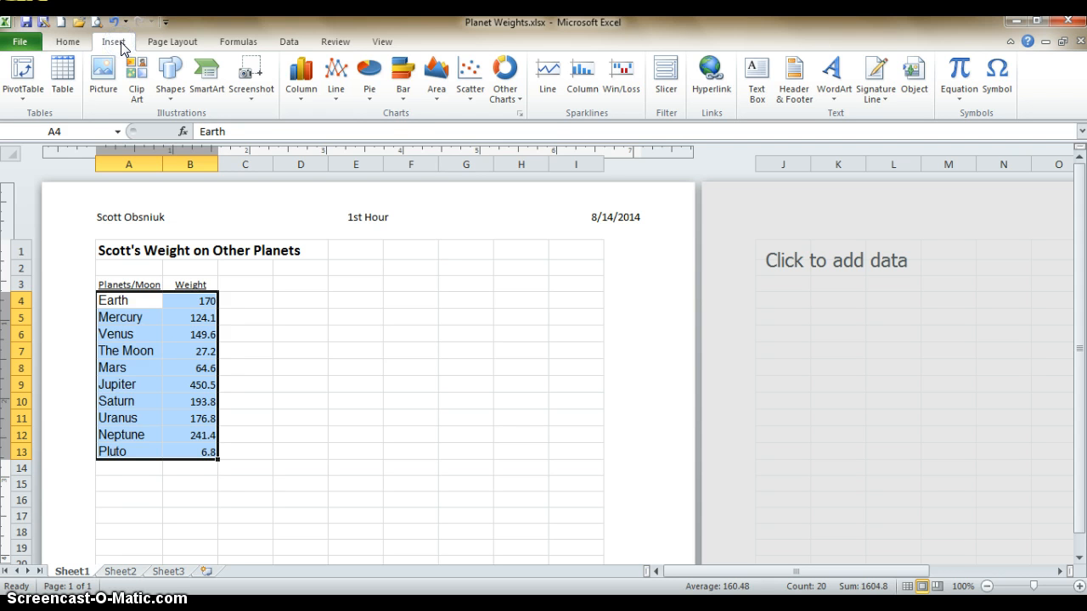
left_click(403, 92)
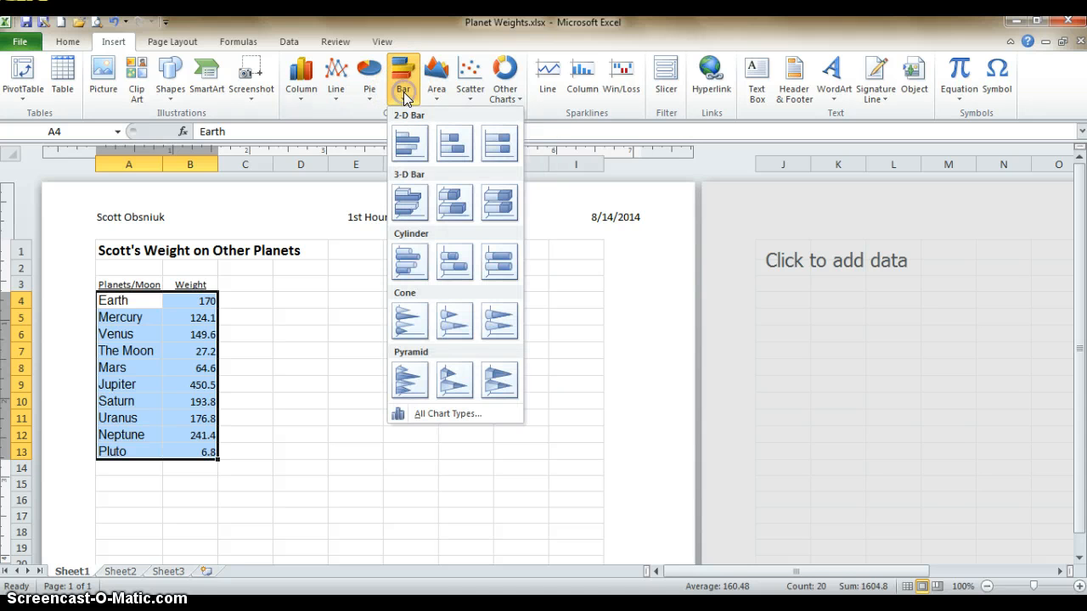
left_click(410, 146)
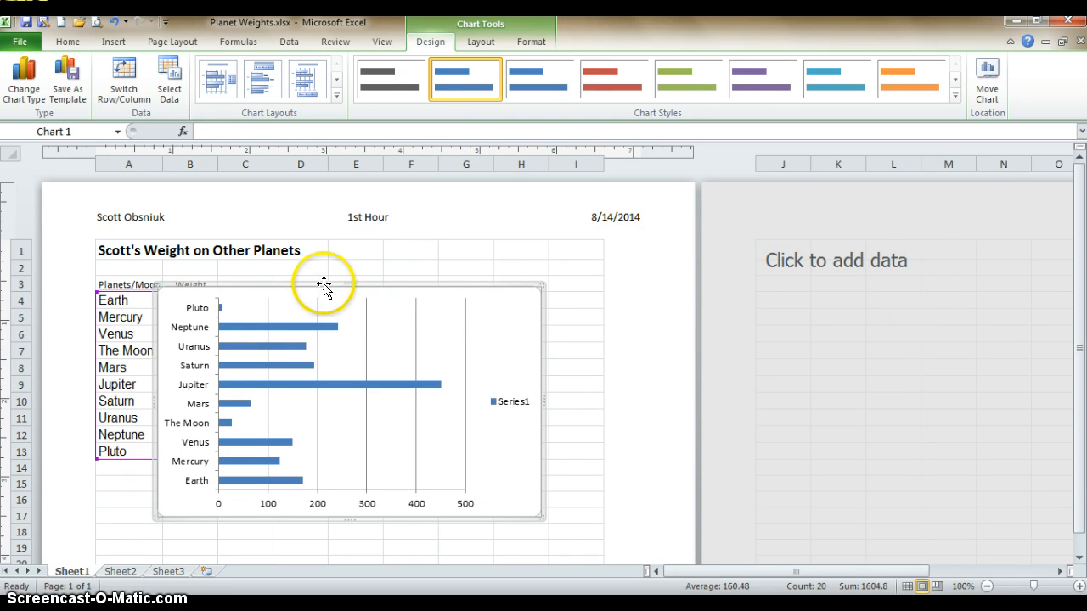
Move the bar chart directly below the planet table, starting at row 14, and widen it to the edge of column I
left_click_drag(323, 287, 261, 461)
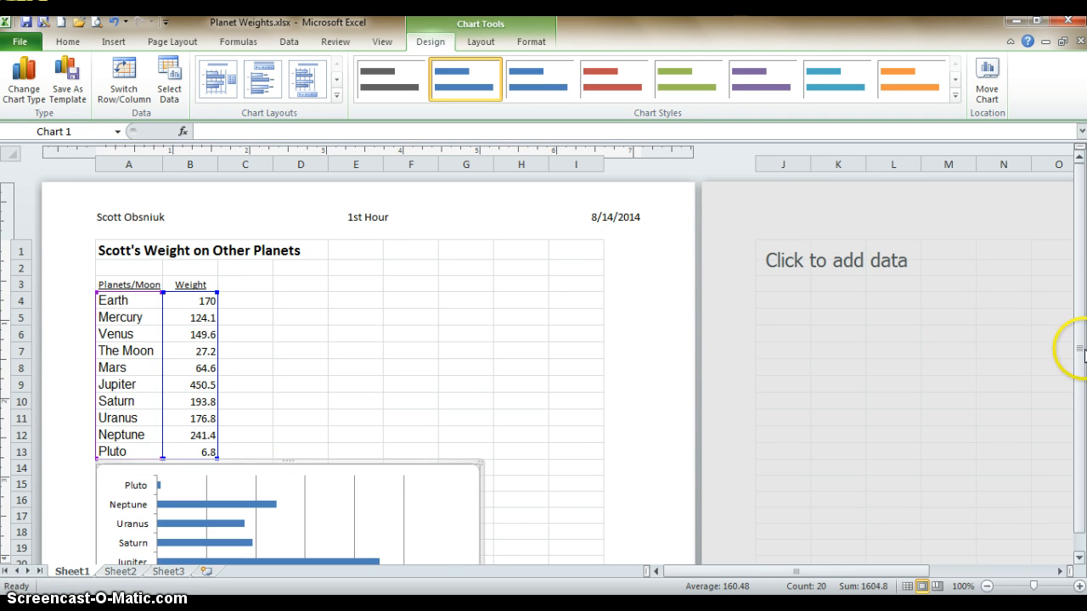
left_click_drag(1081, 352, 1079, 430)
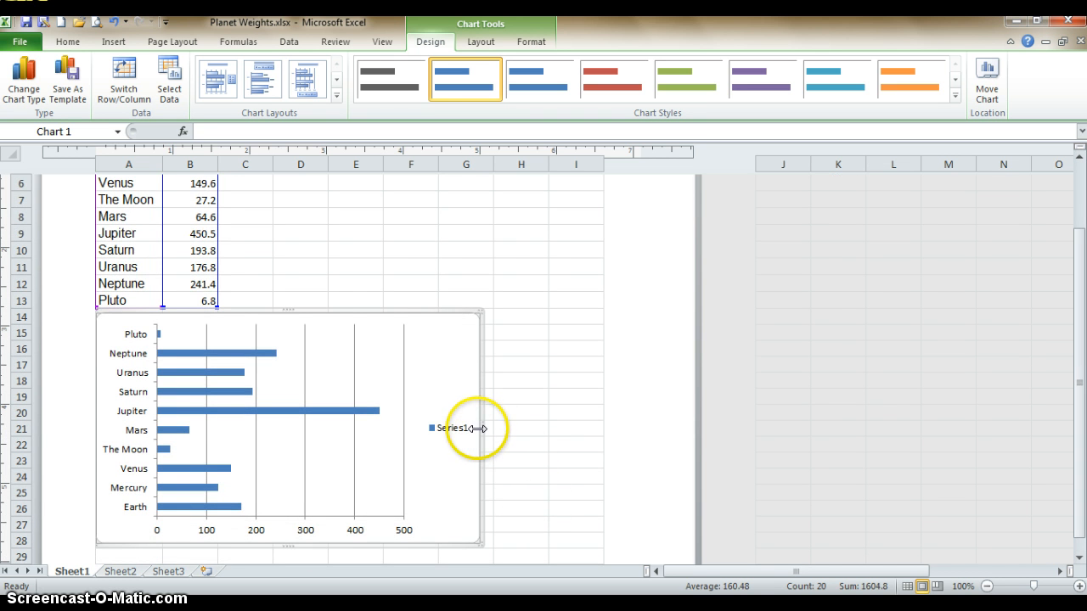
left_click_drag(481, 429, 594, 424)
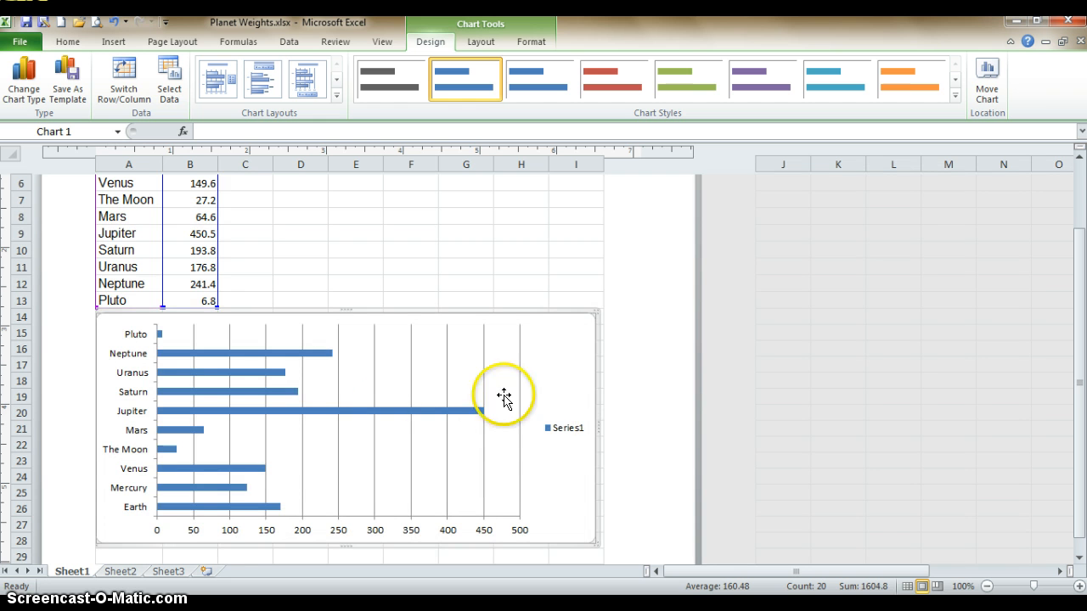
Delete the Series1 legend from the bar chart and select the chart area
left_click(557, 429)
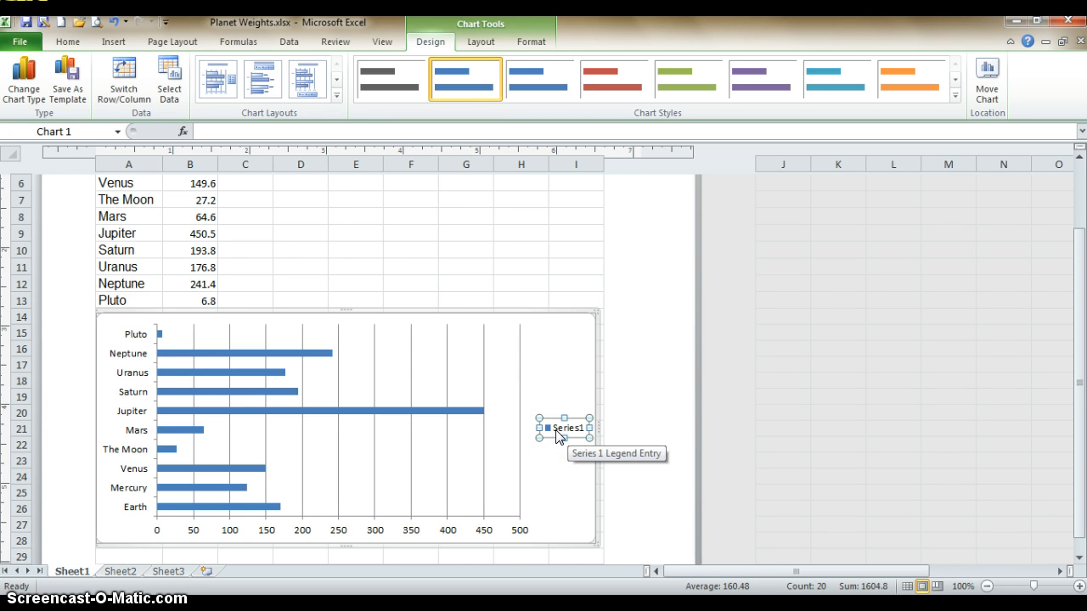
key("Delete")
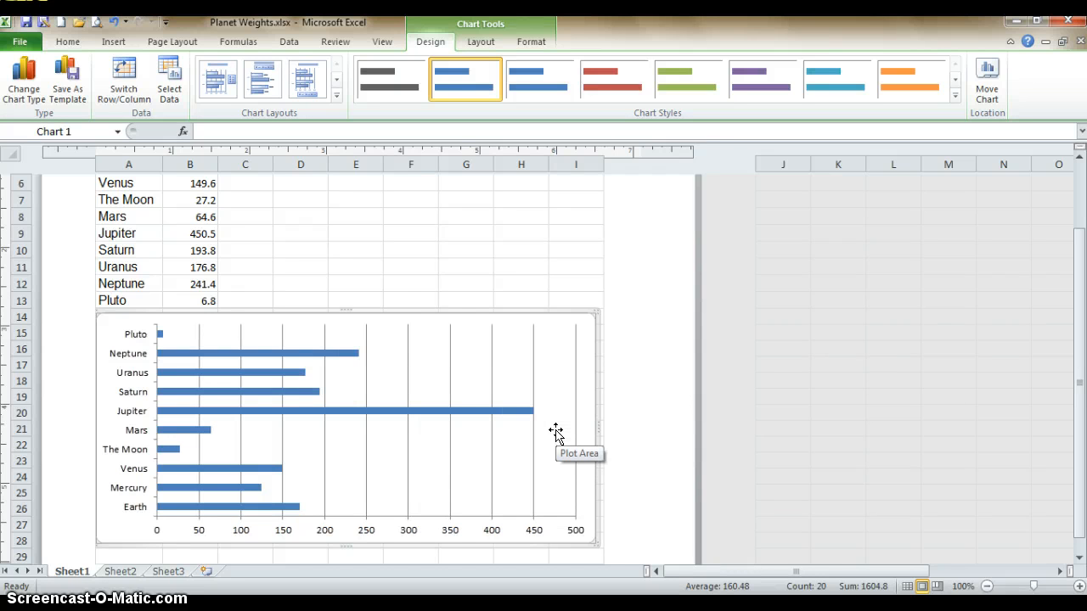
left_click(408, 313)
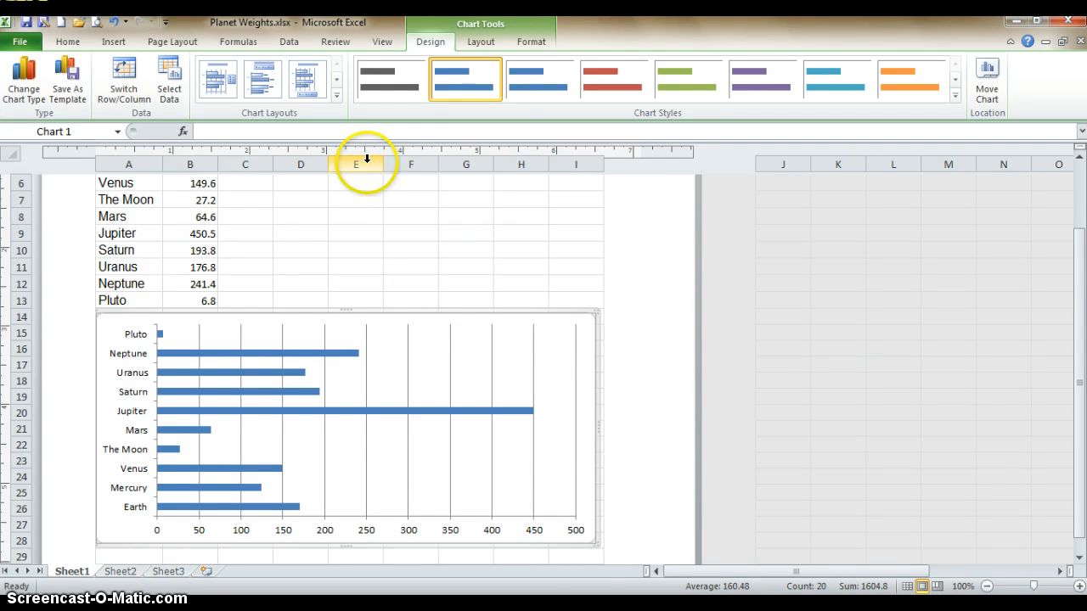
Add a title above the chart made of "Mr.", the person's surname in possessive form and "Weight on Other Planets"
left_click(476, 39)
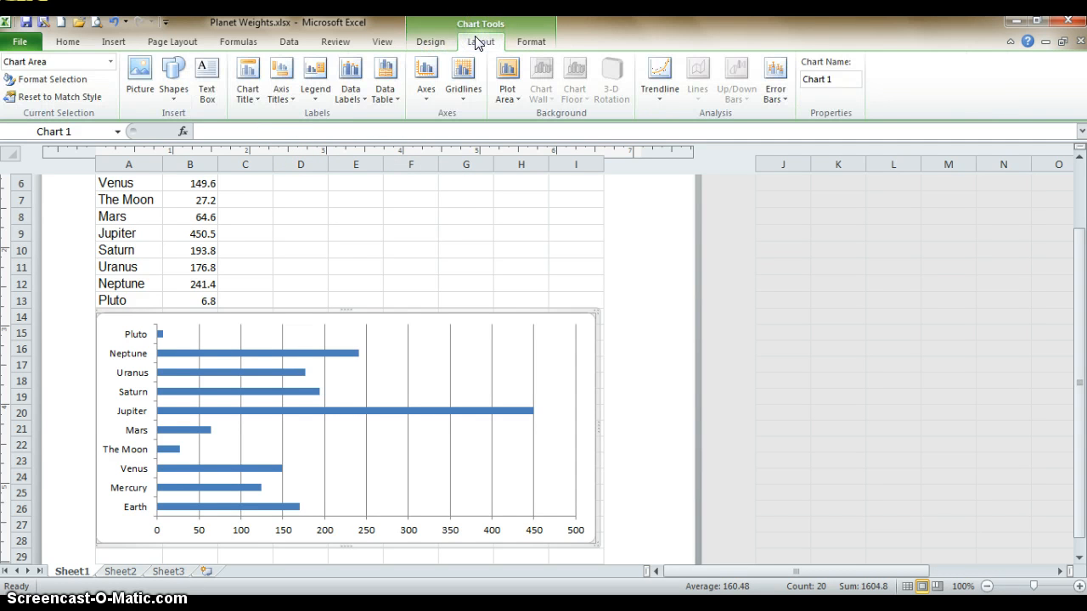
left_click(478, 44)
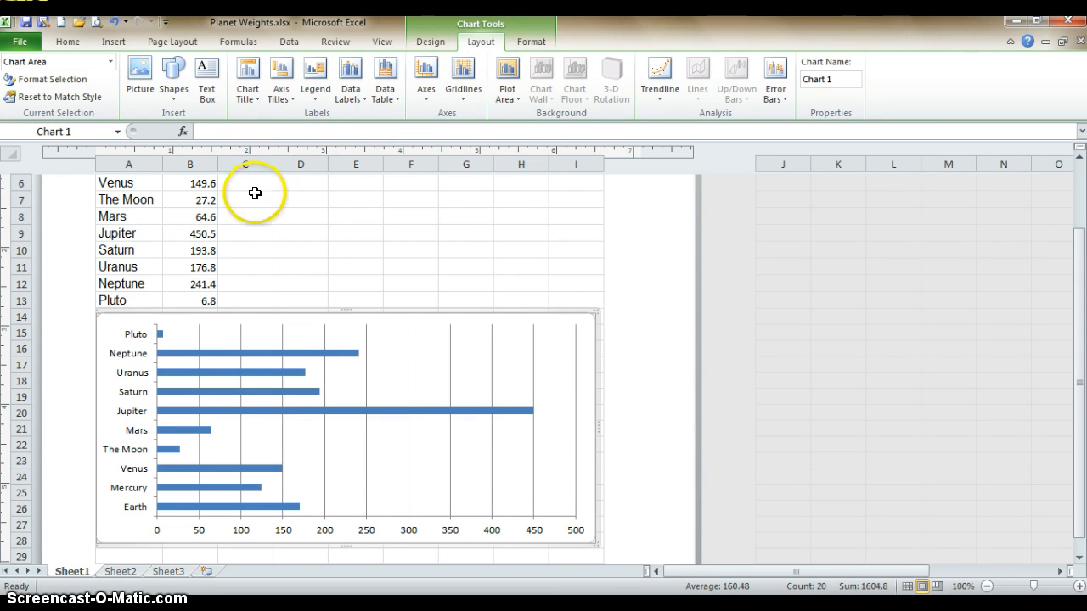
left_click(258, 93)
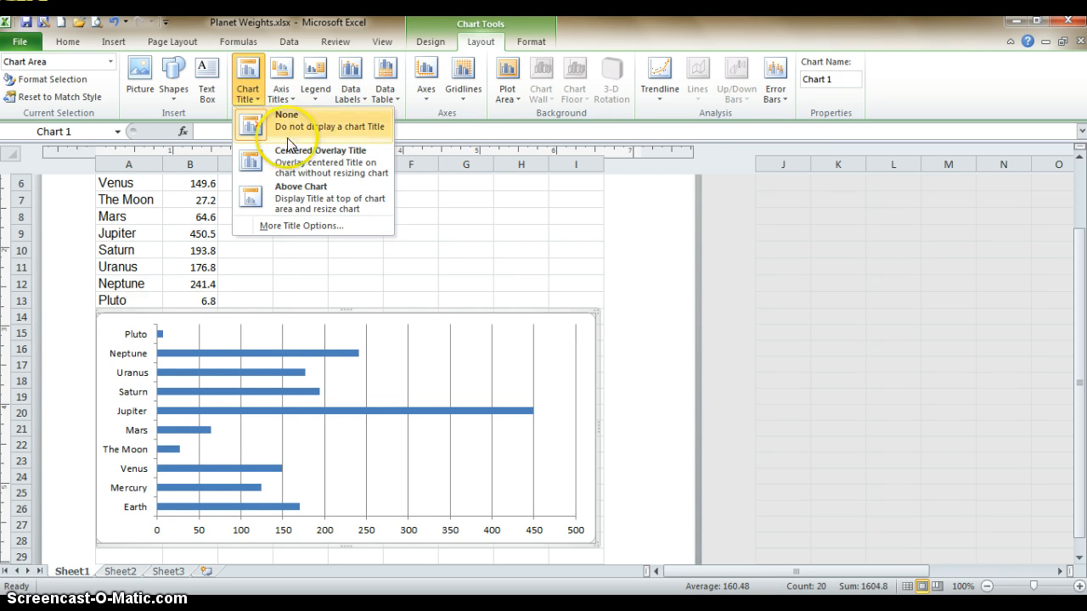
left_click(293, 197)
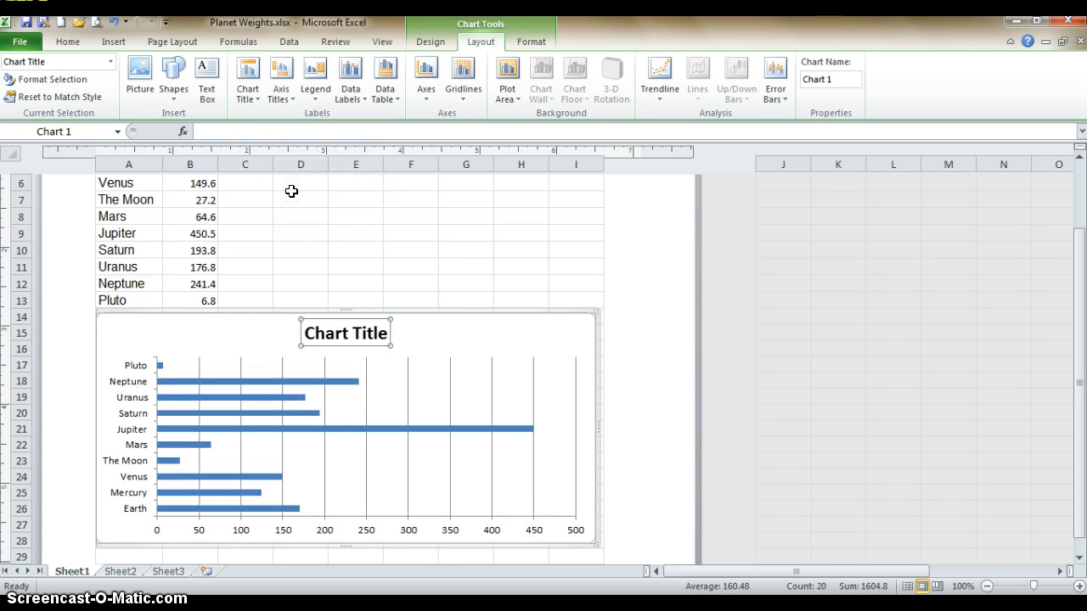
type("M")
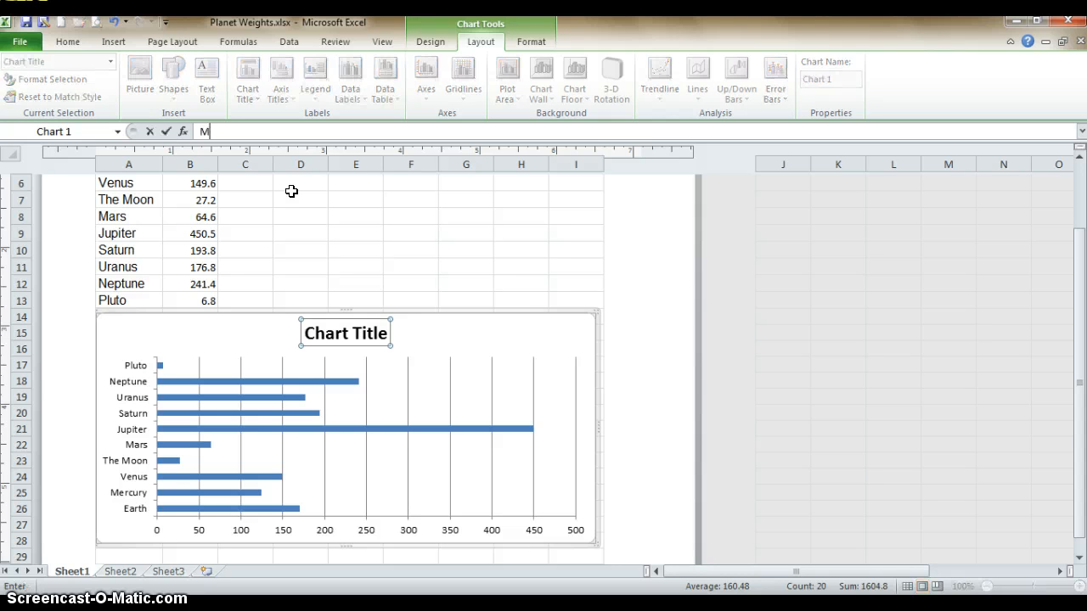
type("r. Obsniuk's Wei")
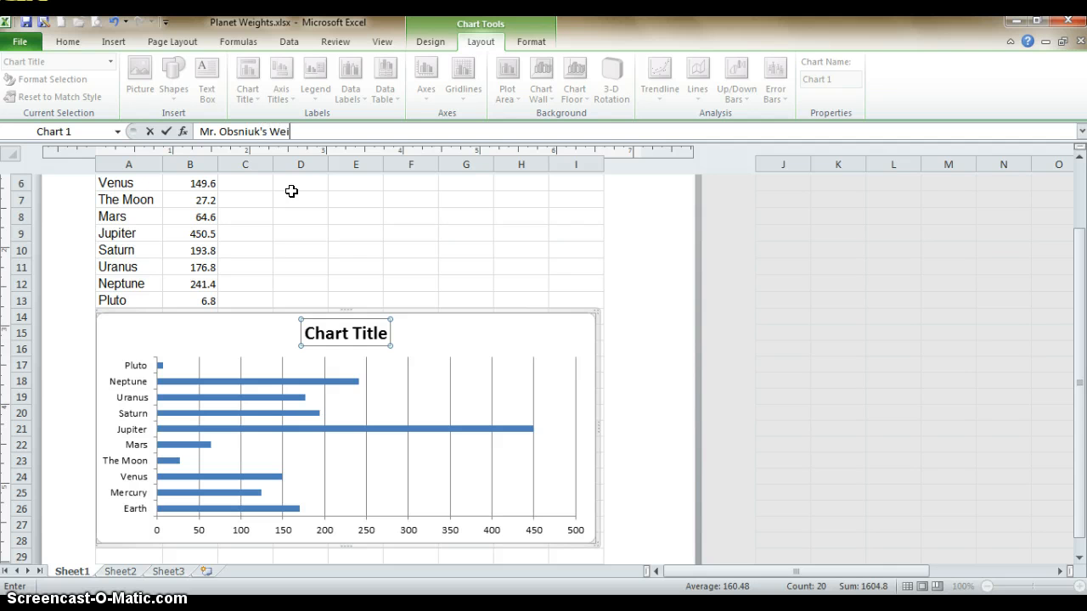
type("ght on Other Planets")
key("Return")
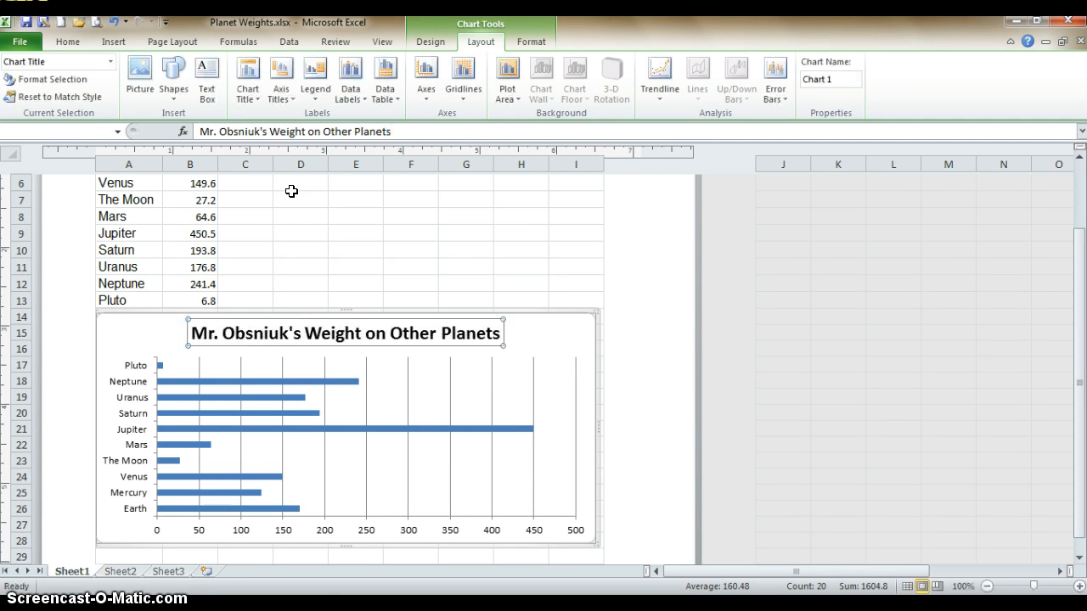
Add a title below the bar chart's horizontal axis reading "Weight"
left_click(286, 93)
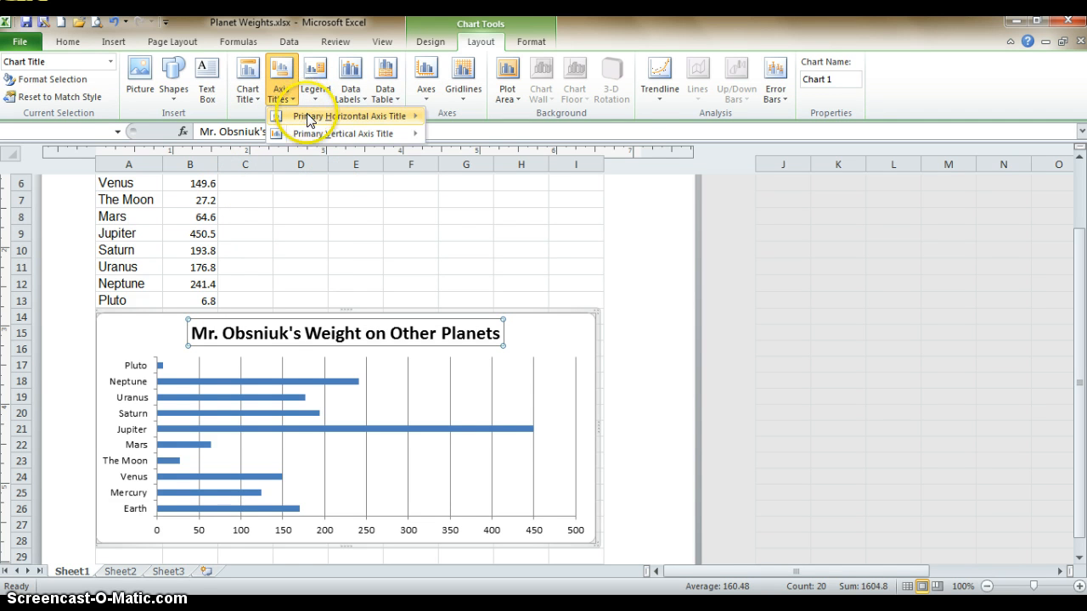
mouse_move(350, 119)
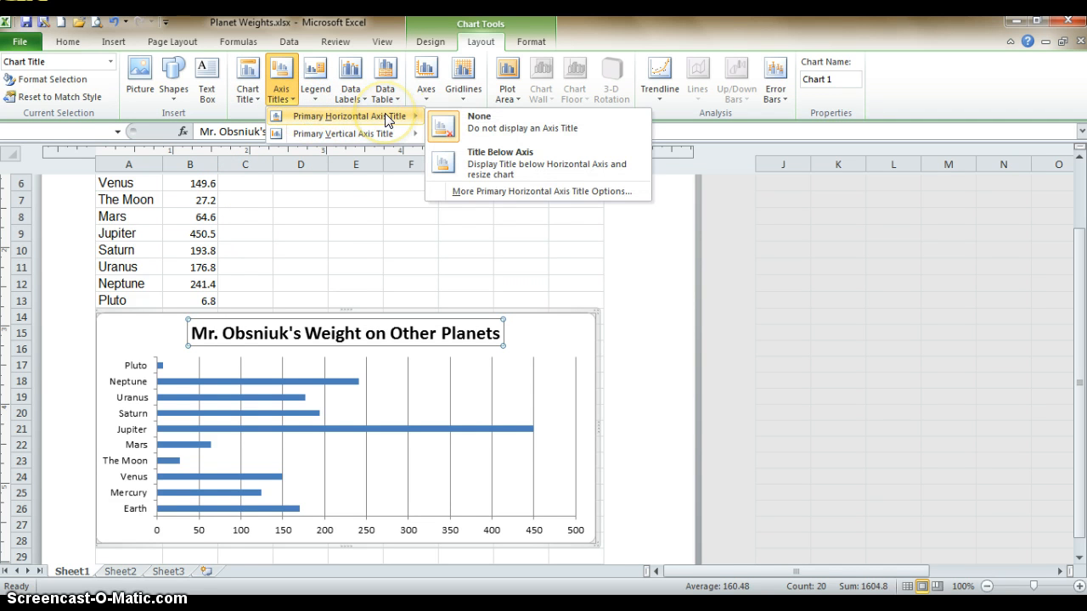
left_click(471, 156)
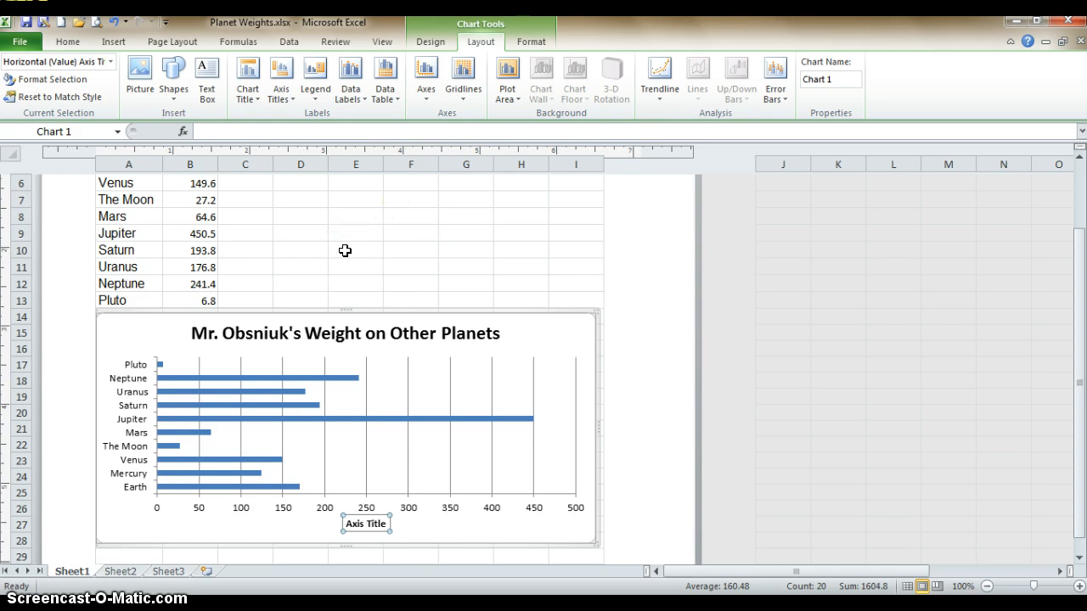
type("W")
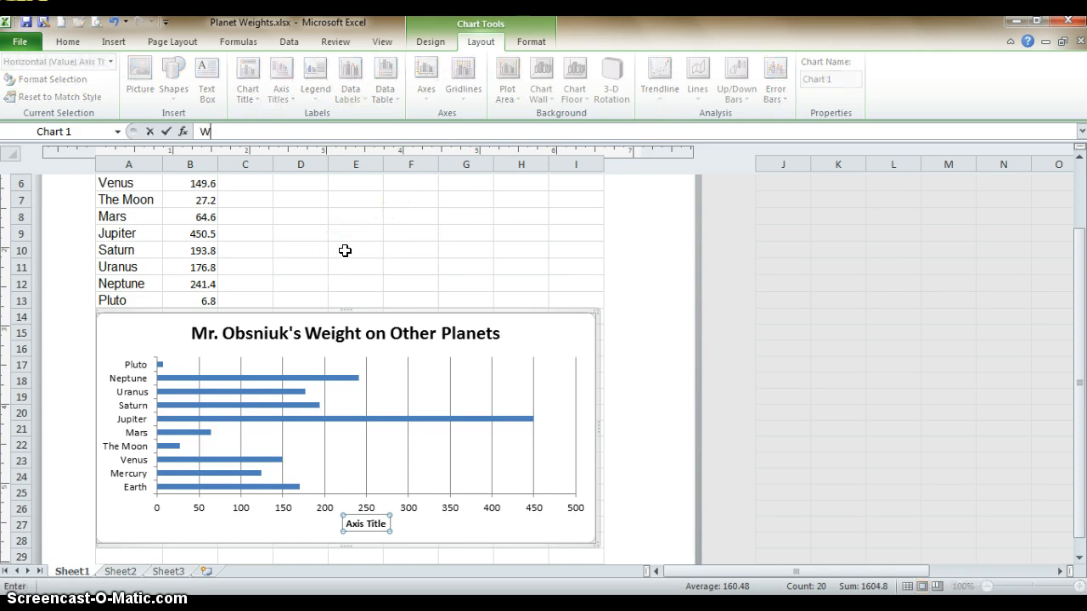
type("eight")
key("Return")
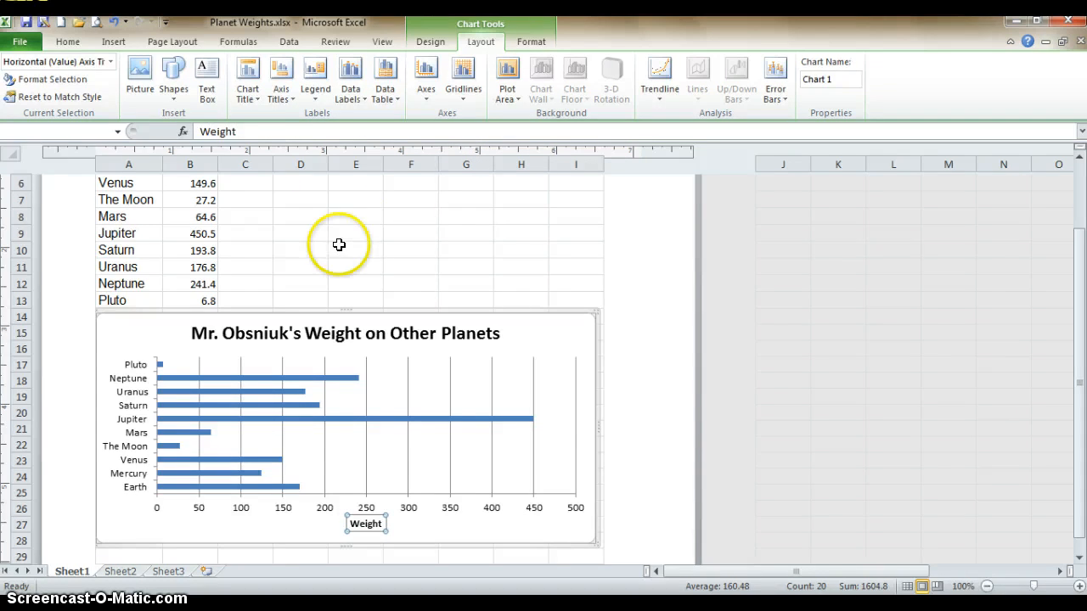
Add a horizontally oriented title to the chart's vertical axis reading "Planets/Moon", and deselect the chart
left_click(282, 108)
mouse_move(389, 138)
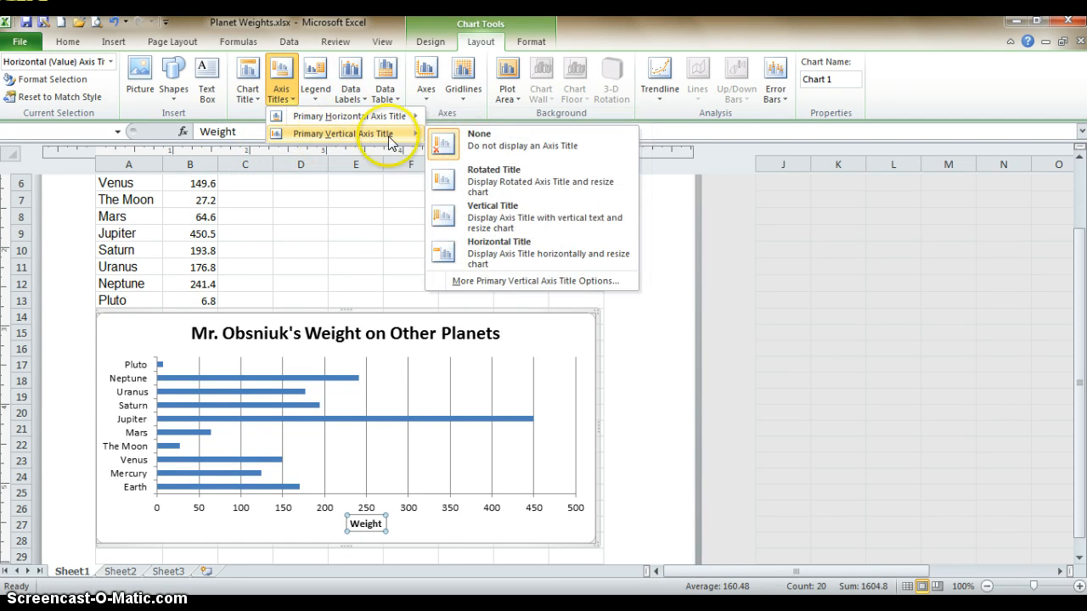
left_click(479, 245)
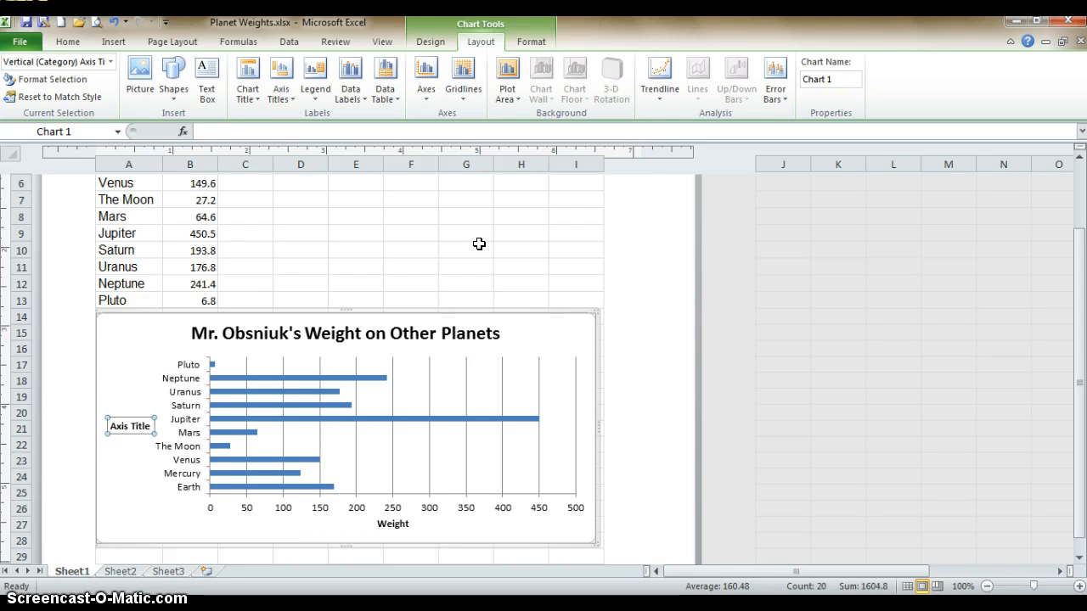
type("Planet")
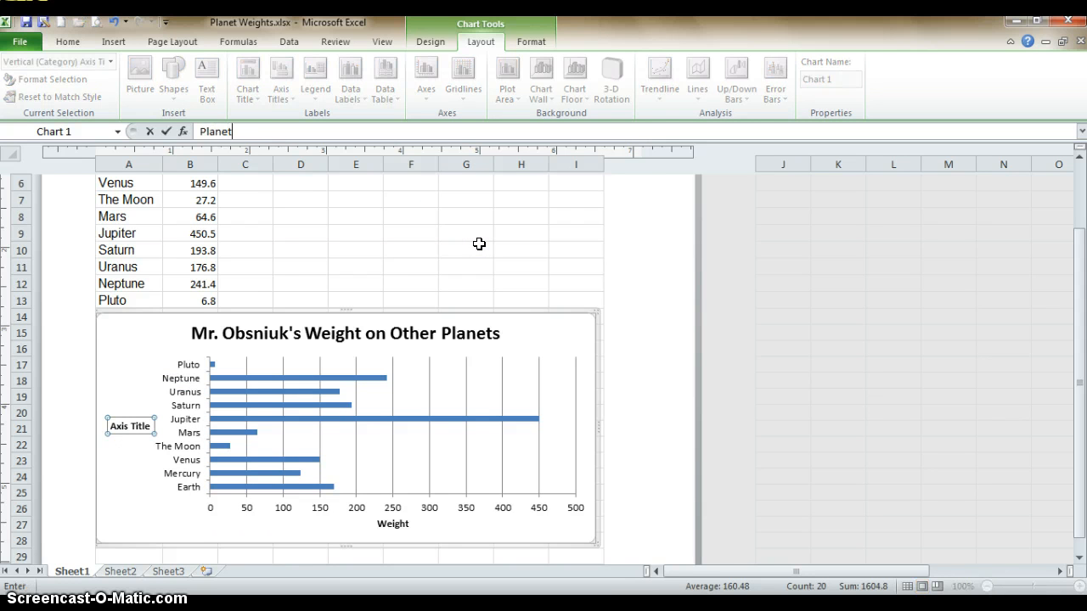
type("s/Moon")
key("Return")
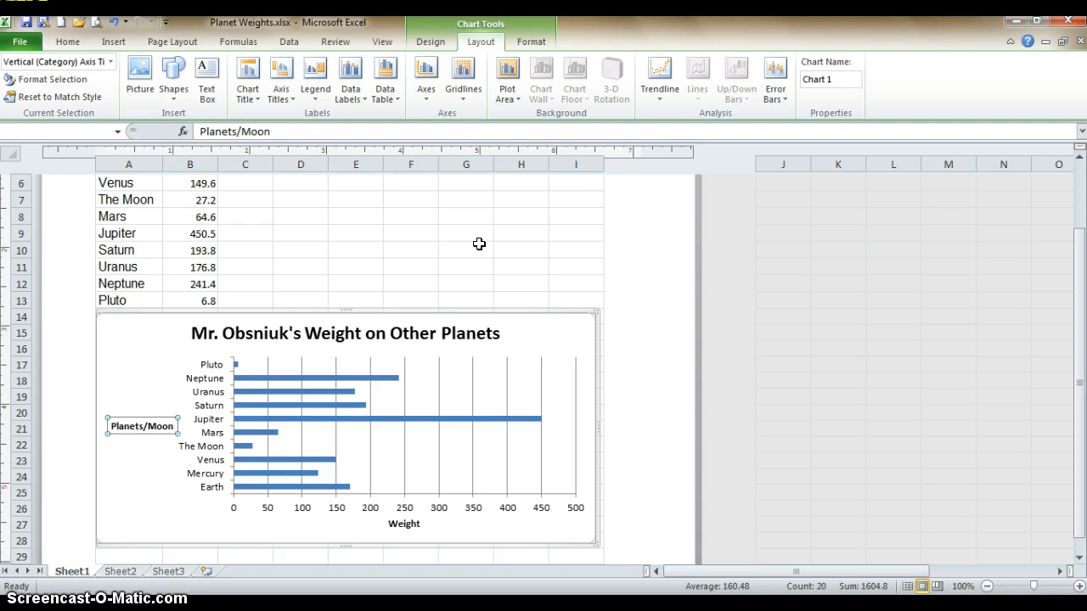
left_click(316, 263)
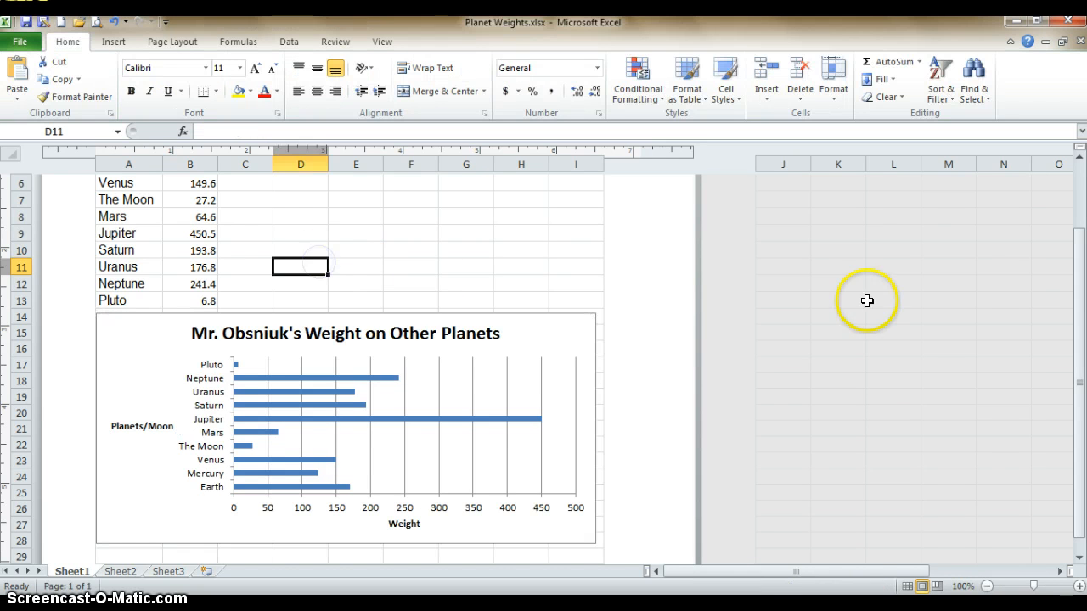
Review the finished sheet, checking the Earth, Mercury and Venus weight cells and the bar chart below them
left_click_drag(1077, 299, 1069, 224)
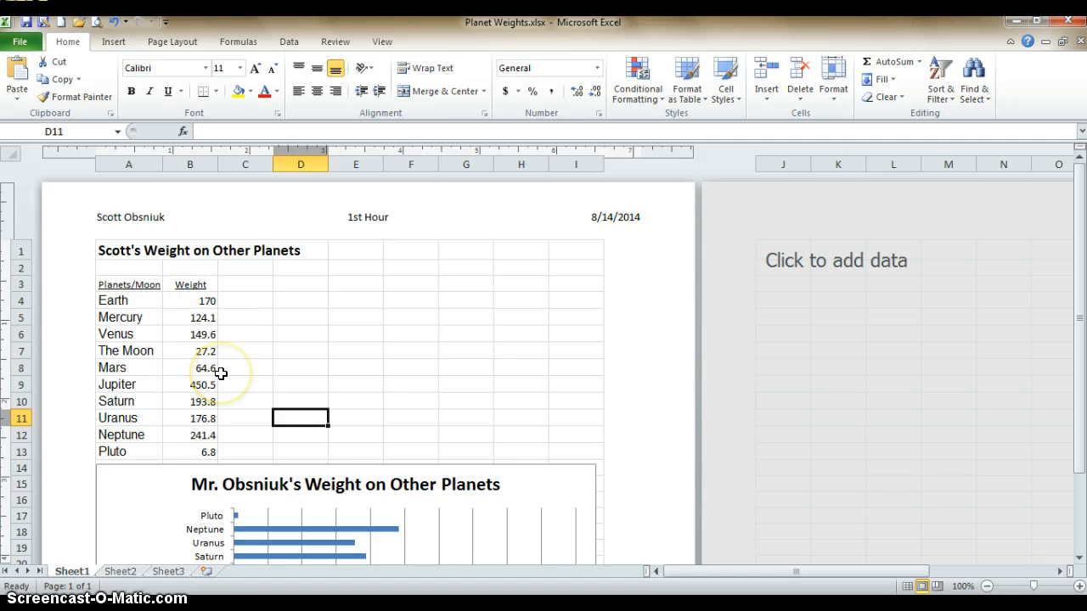
left_click(198, 298)
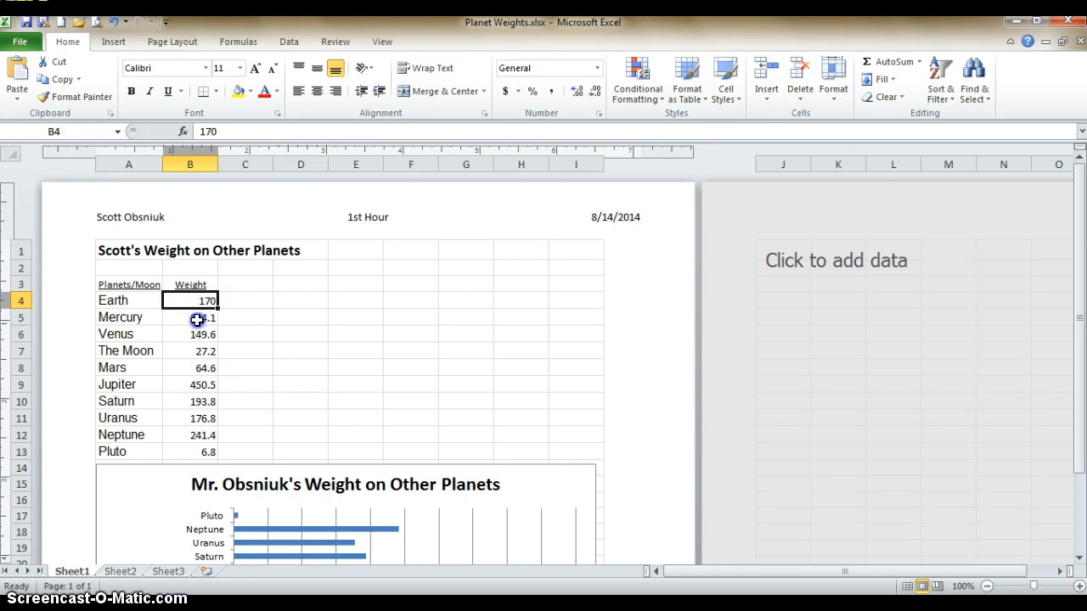
left_click(197, 319)
left_click(198, 336)
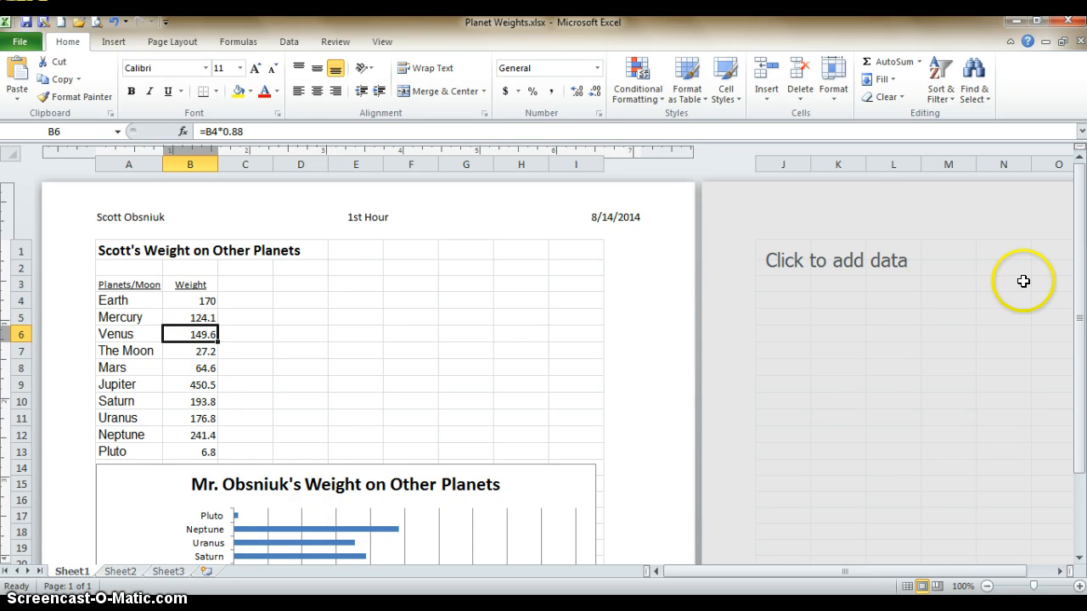
left_click_drag(1080, 293, 1077, 306)
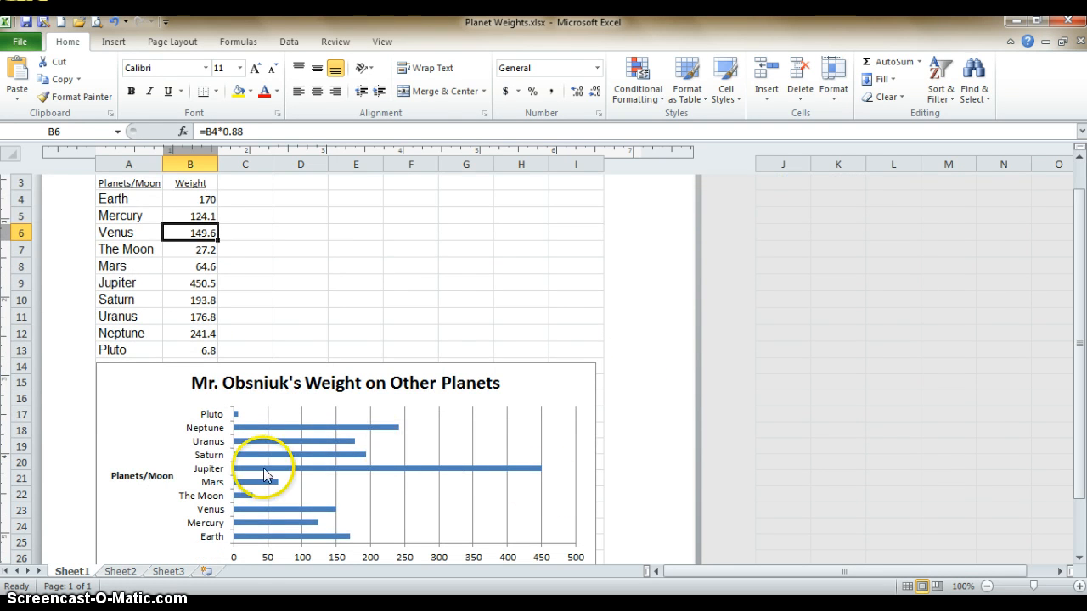
left_click(237, 333)
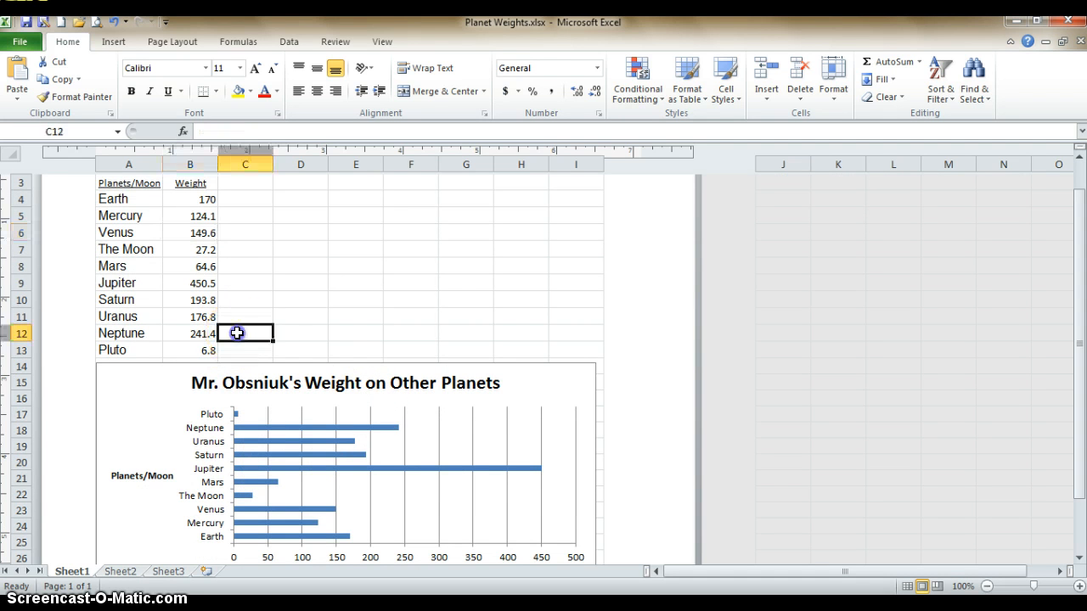